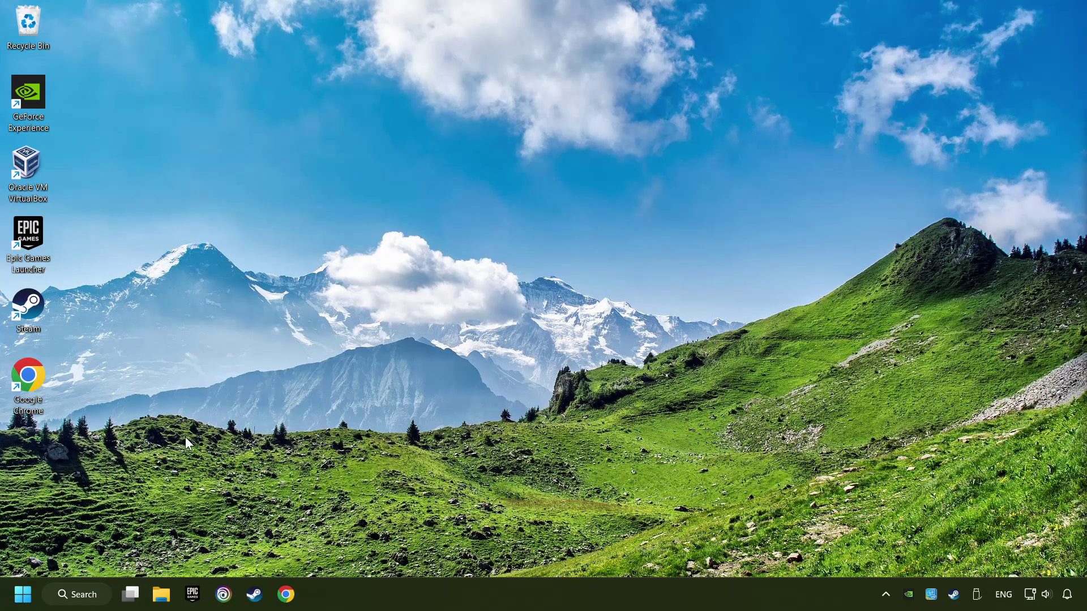
# - Search Windows for 'device manager' so Device Manager is the best match
pyautogui.click(77, 594)
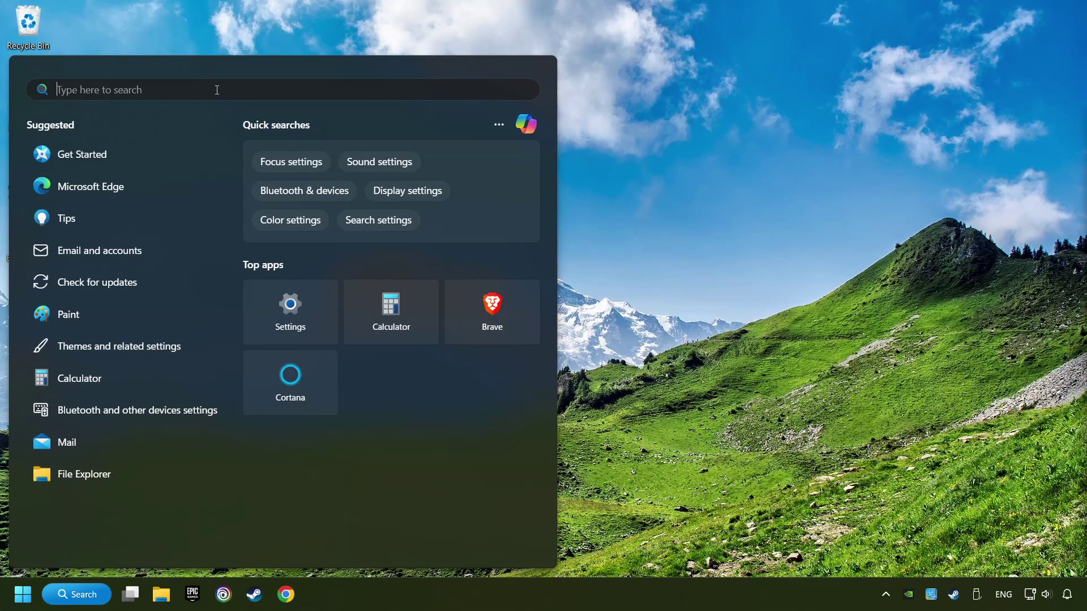
pyautogui.write('device manager')
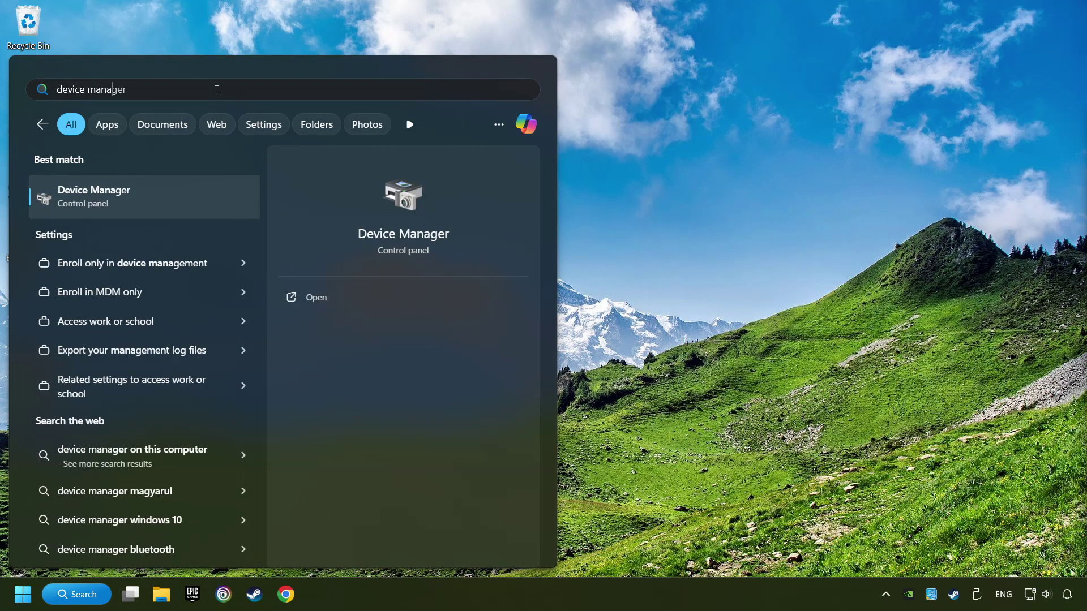
# - Open Device Manager and select the NVIDIA GeForce GTX 1050 Ti under Display adapters
pyautogui.click(225, 198)
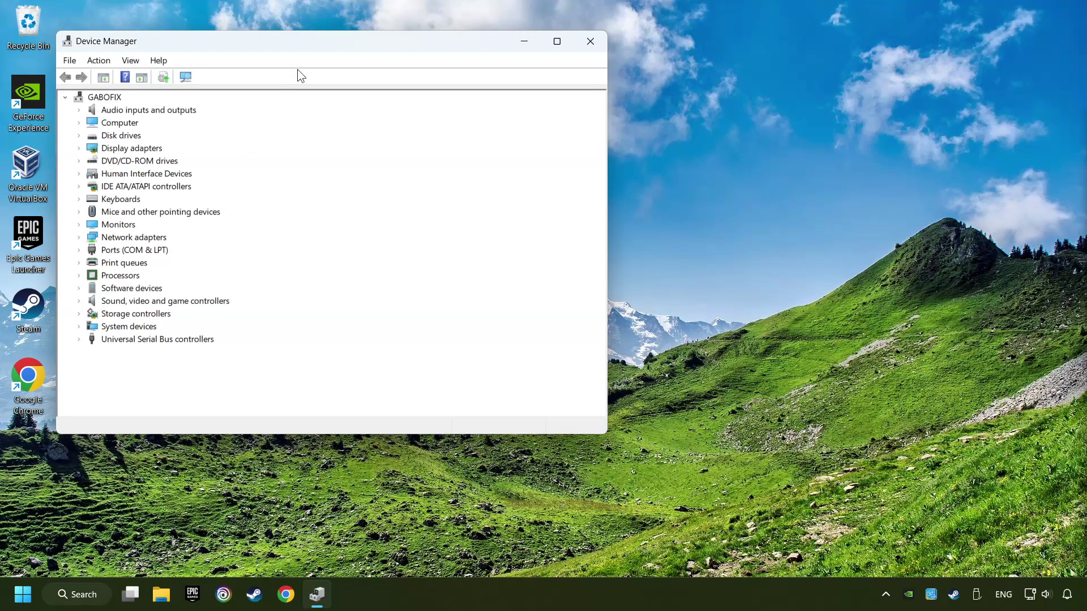
pyautogui.moveTo(308, 51); pyautogui.dragTo(485, 116)
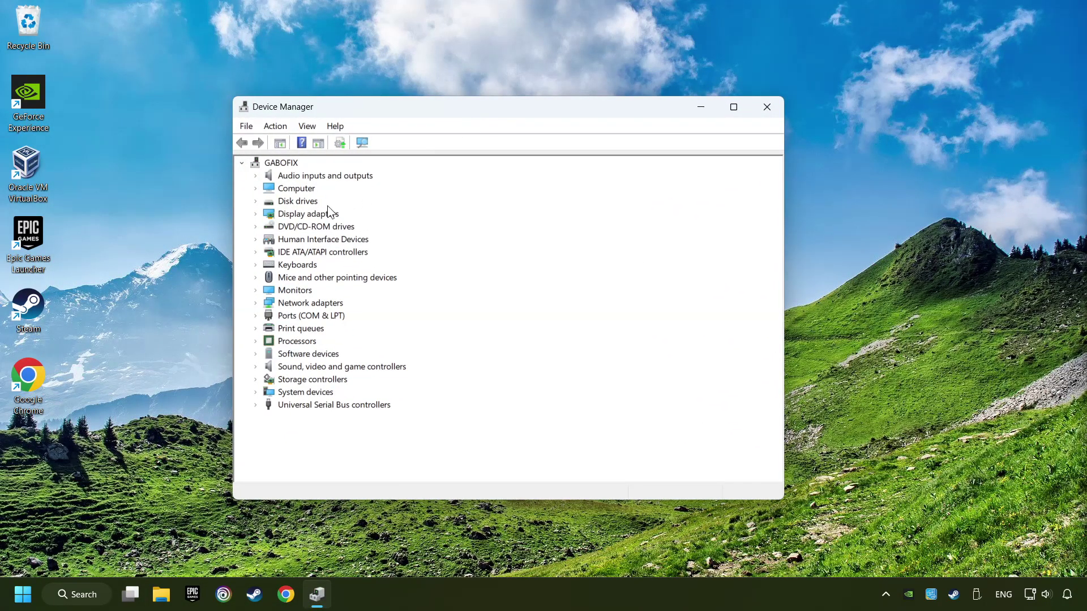
pyautogui.click(300, 213)
pyautogui.click(256, 214)
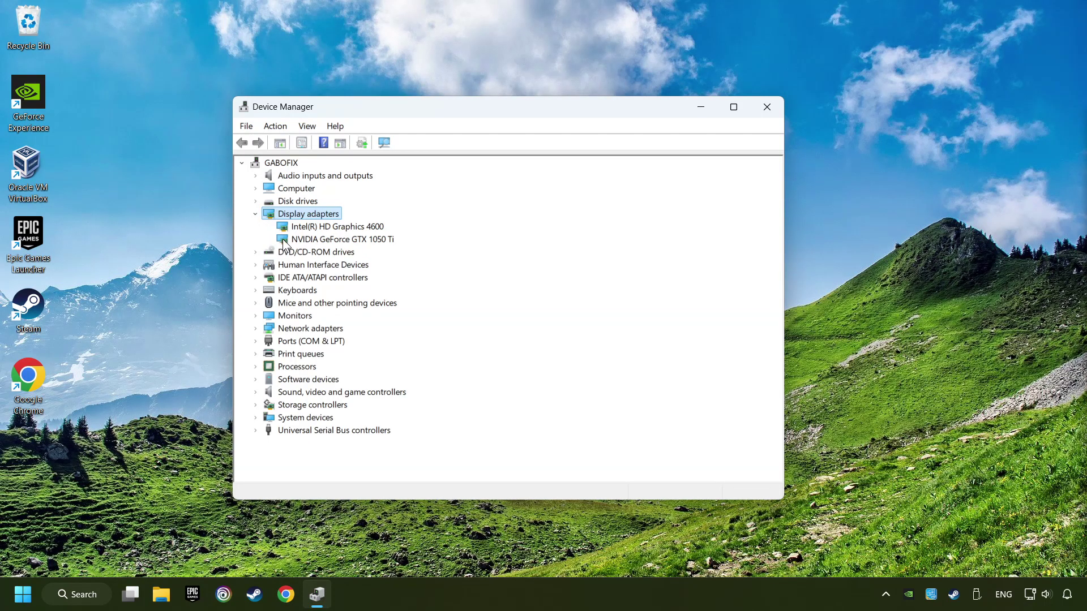
pyautogui.click(393, 240)
# - Search automatically for a newer GTX 1050 Ti driver, dismiss the result, and close Device Manager
pyautogui.rightClick(336, 238)
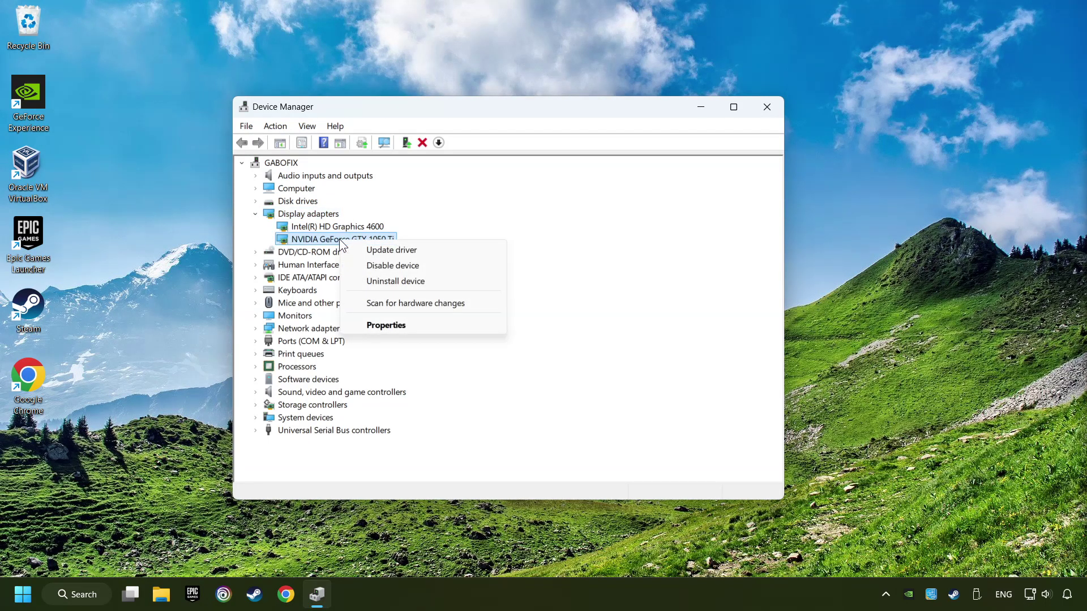
pyautogui.click(436, 249)
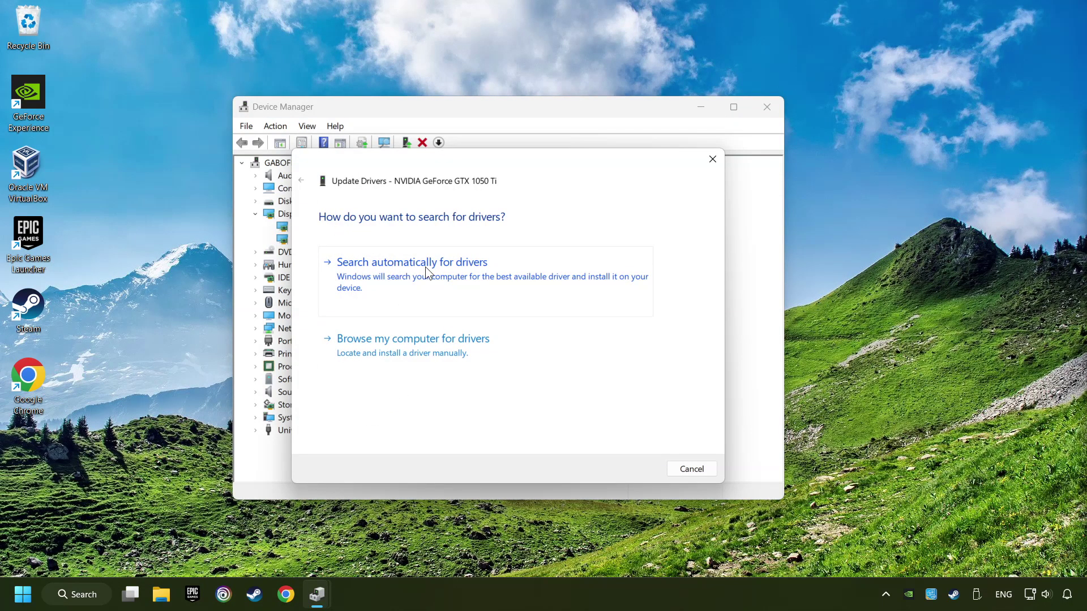
pyautogui.click(424, 268)
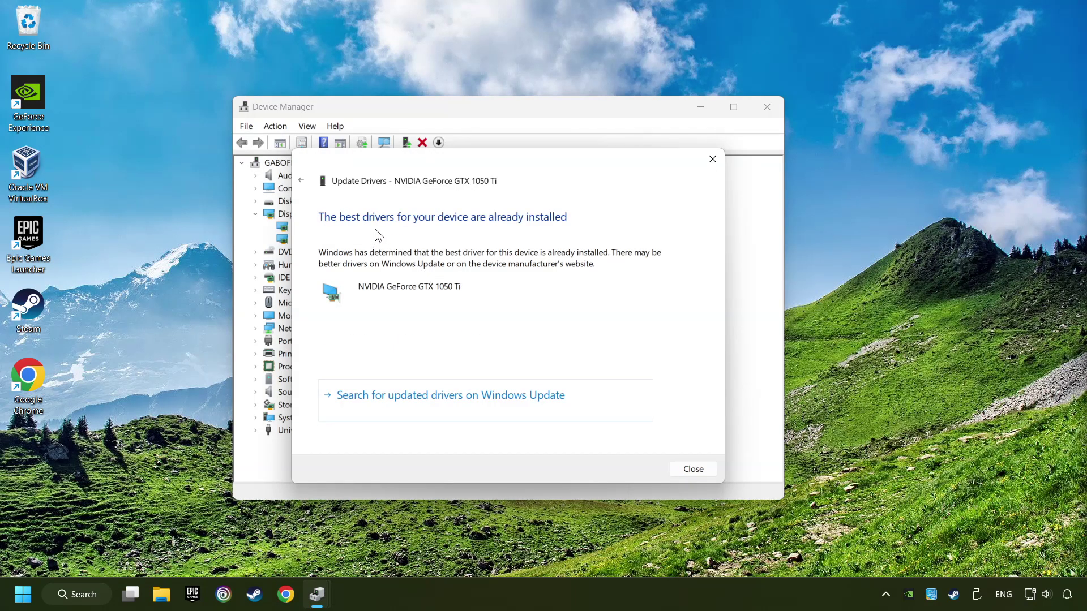
pyautogui.click(694, 470)
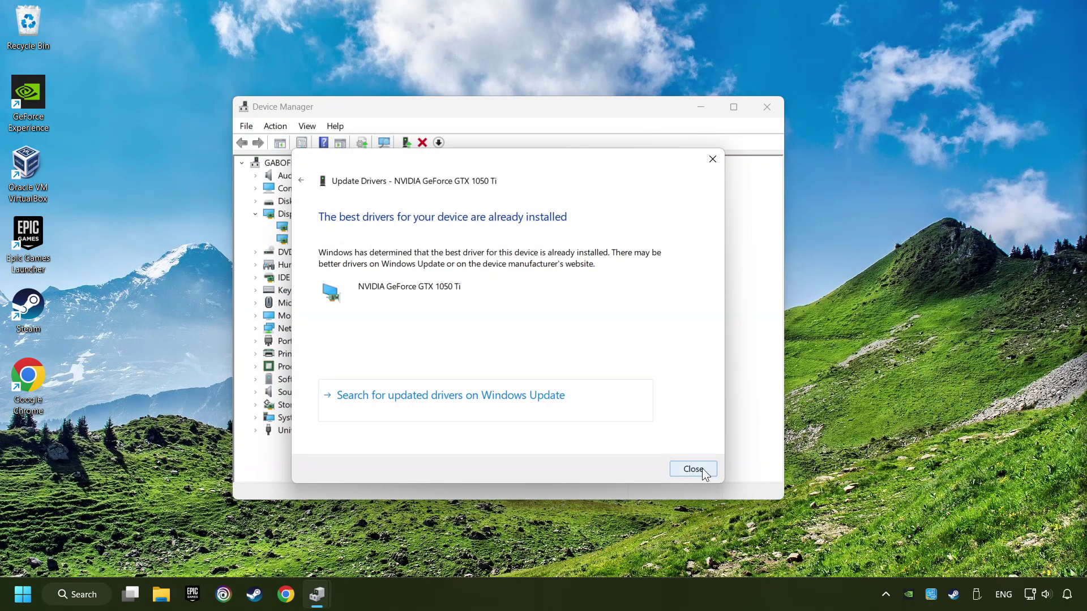
pyautogui.click(767, 109)
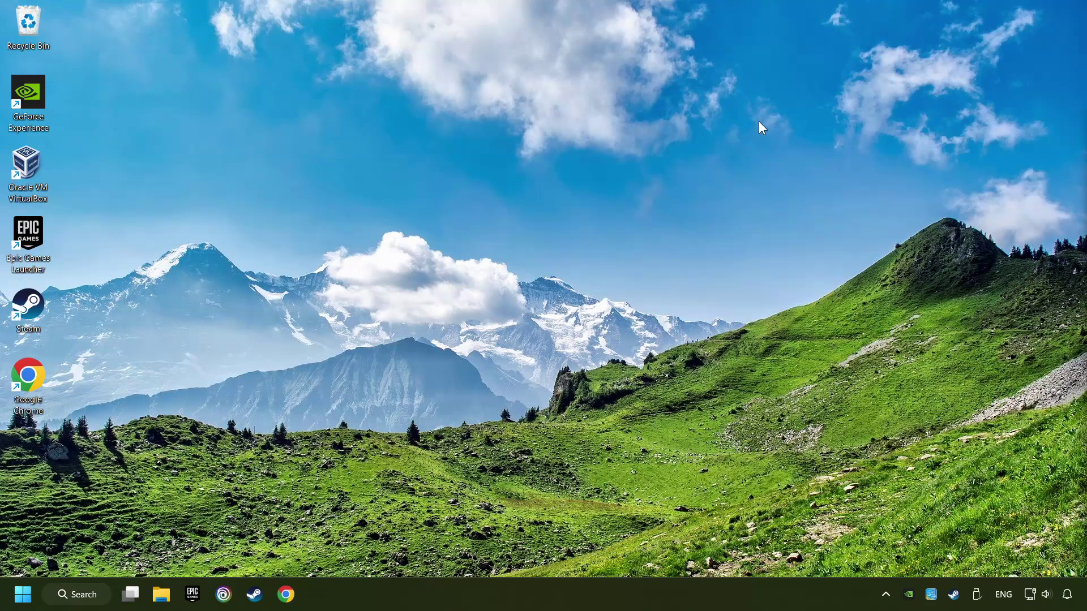
# - Search Google in Chrome for 'nvidia geforce driver download'
pyautogui.click(286, 595)
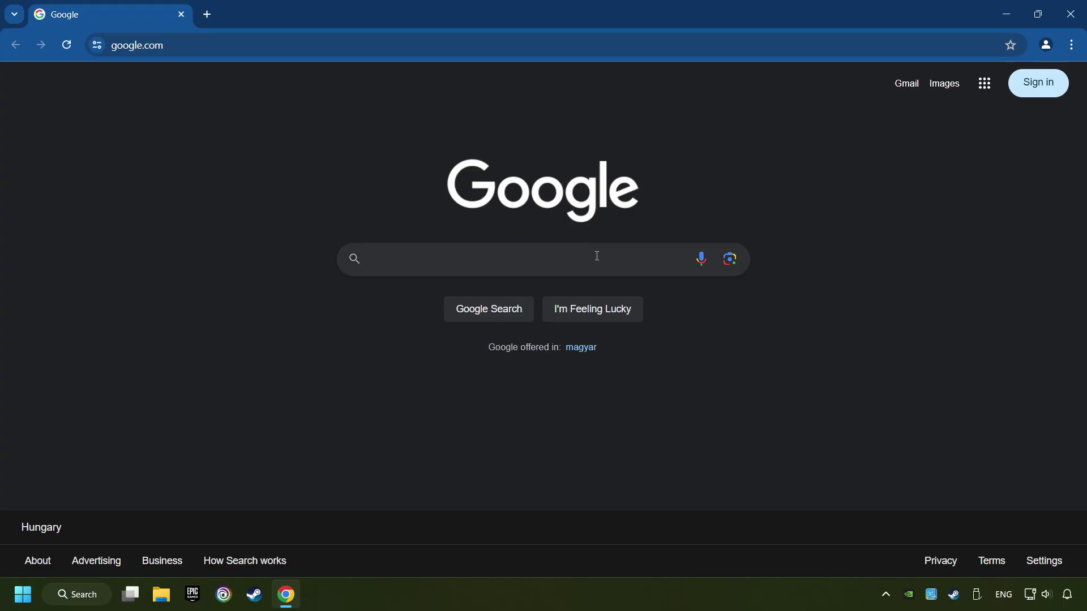
pyautogui.write('nv')
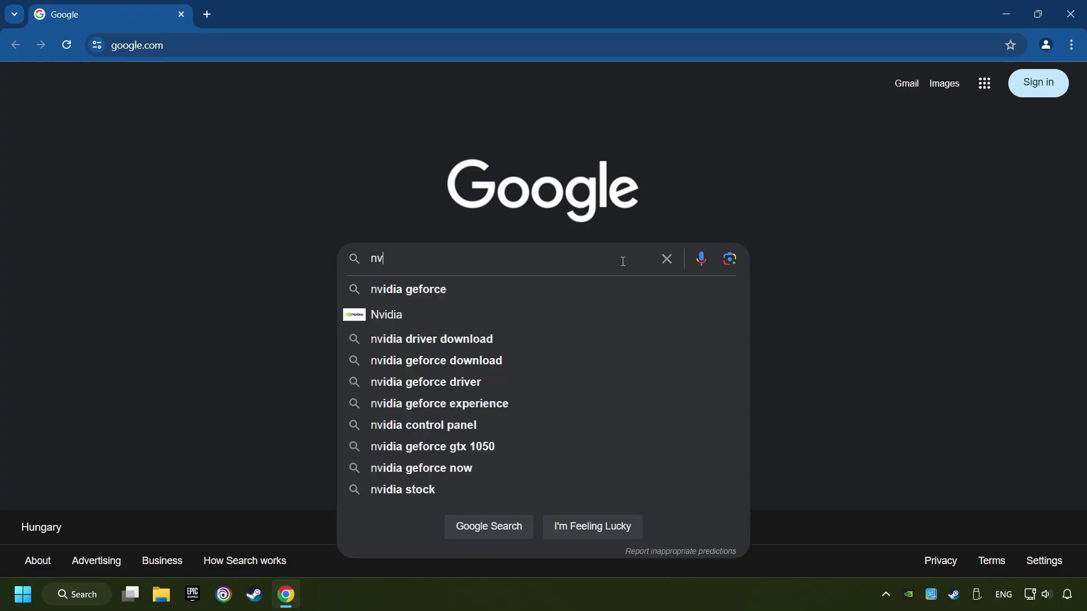
pyautogui.write('idia gefor')
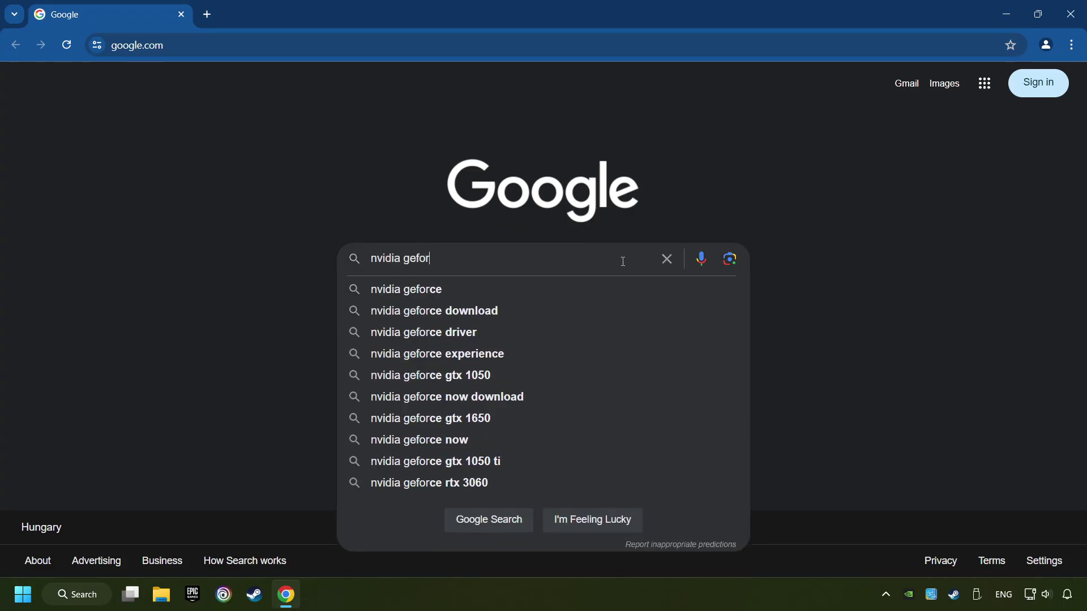
pyautogui.write('ce driver d')
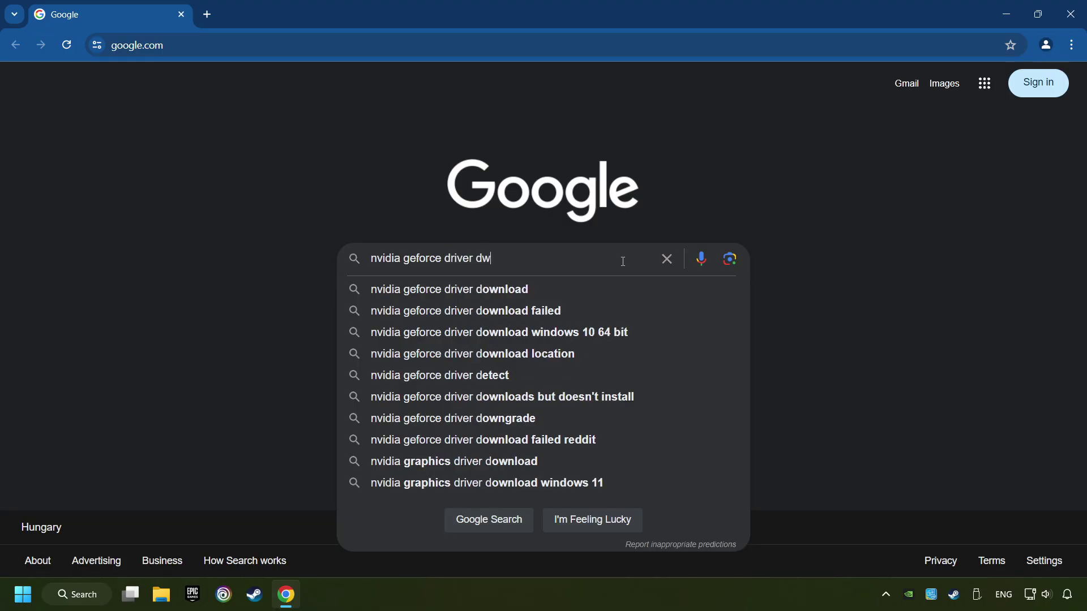
pyautogui.write('ownload')
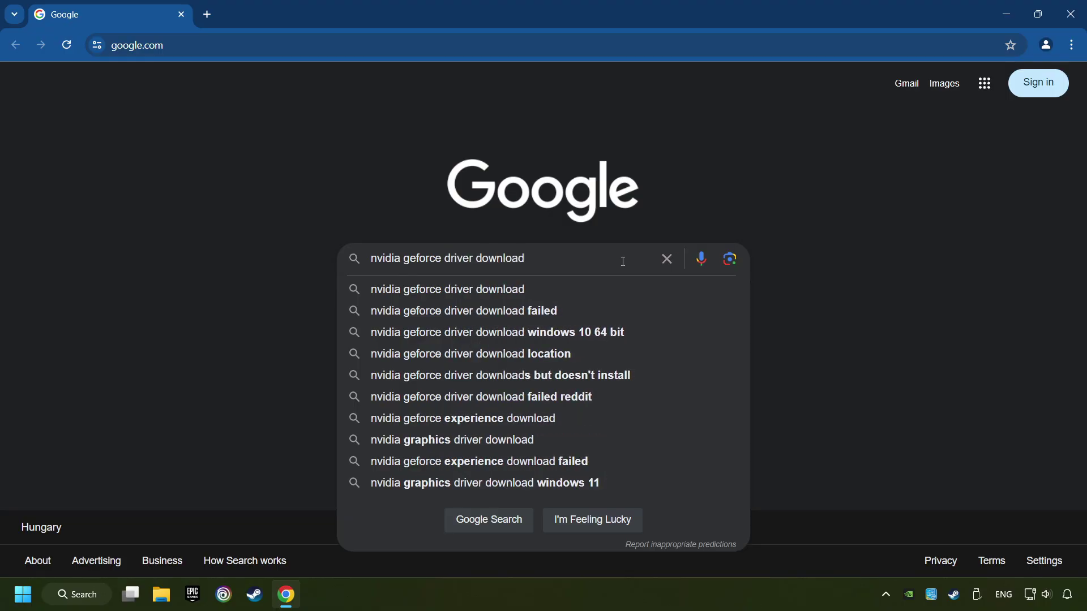
pyautogui.press('Return')
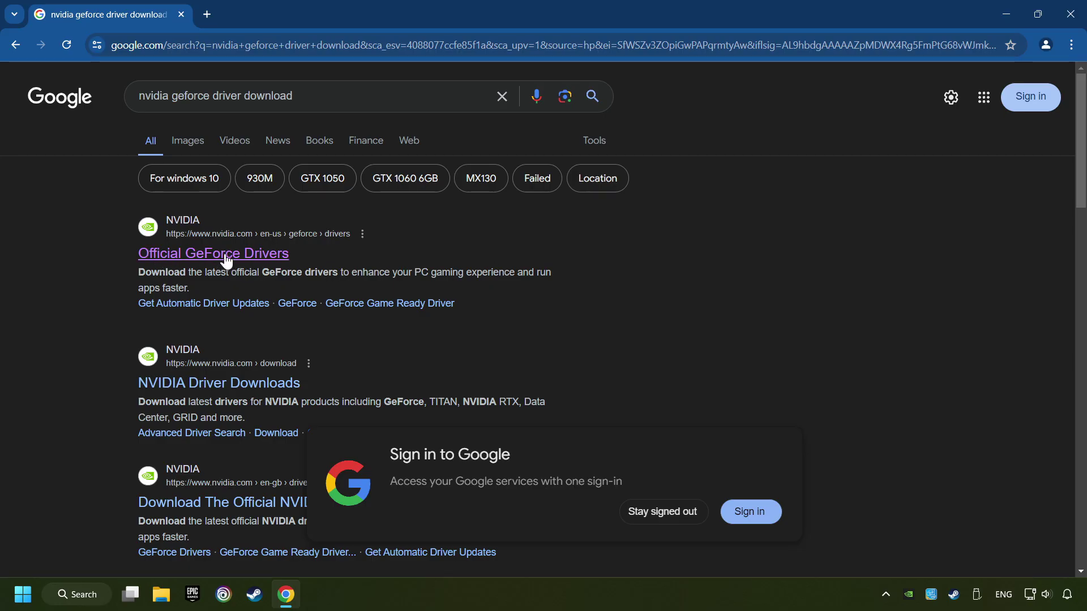
# - Download GeForce_Experience_v3.28.0.417.exe from the Official GeForce Drivers page and launch it
pyautogui.click(210, 261)
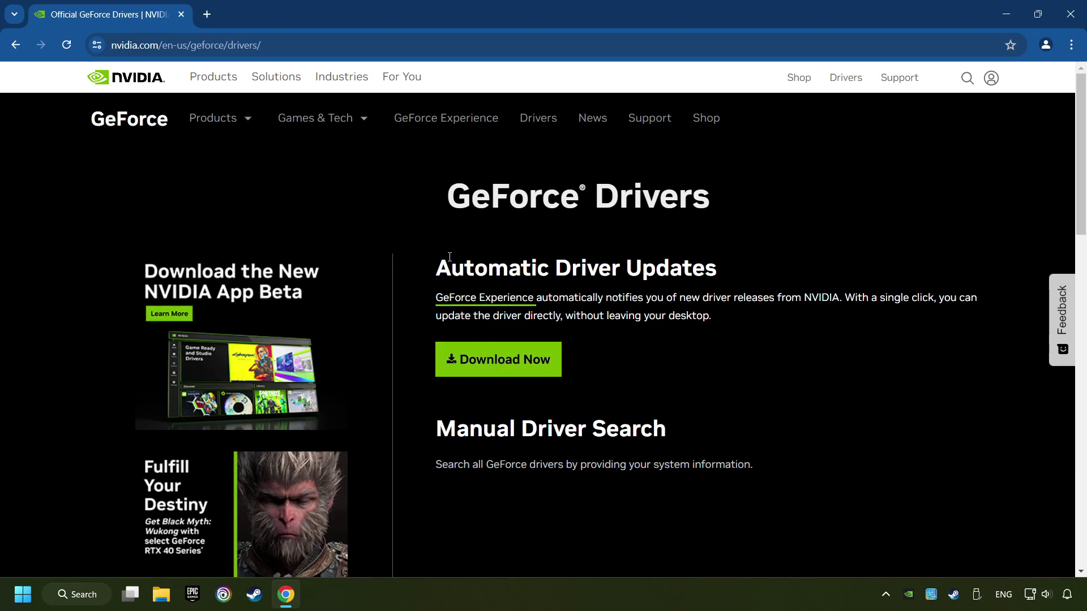
pyautogui.click(512, 368)
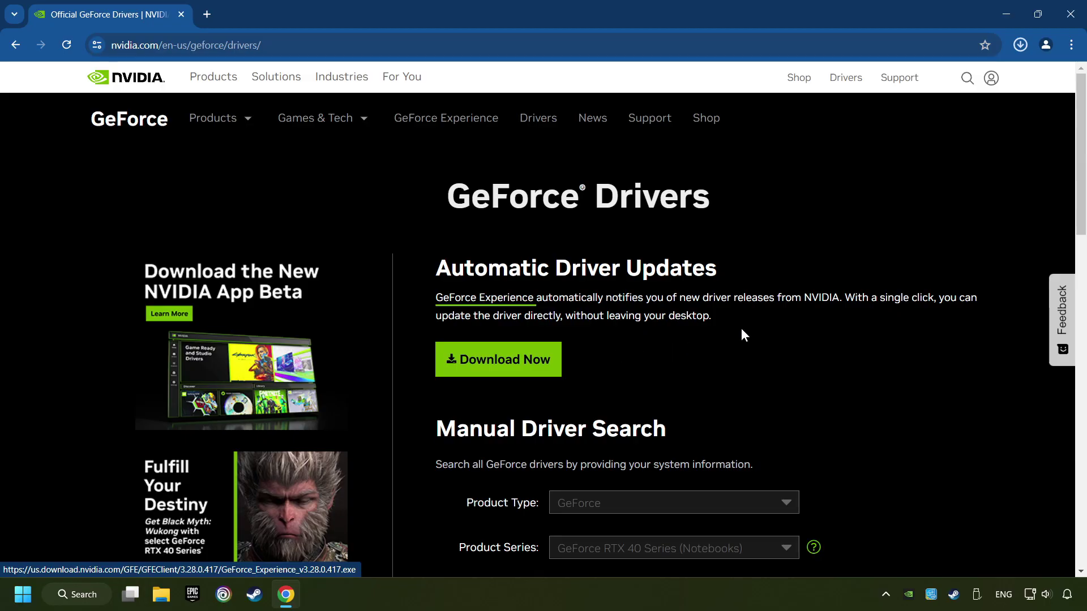
pyautogui.click(1020, 46)
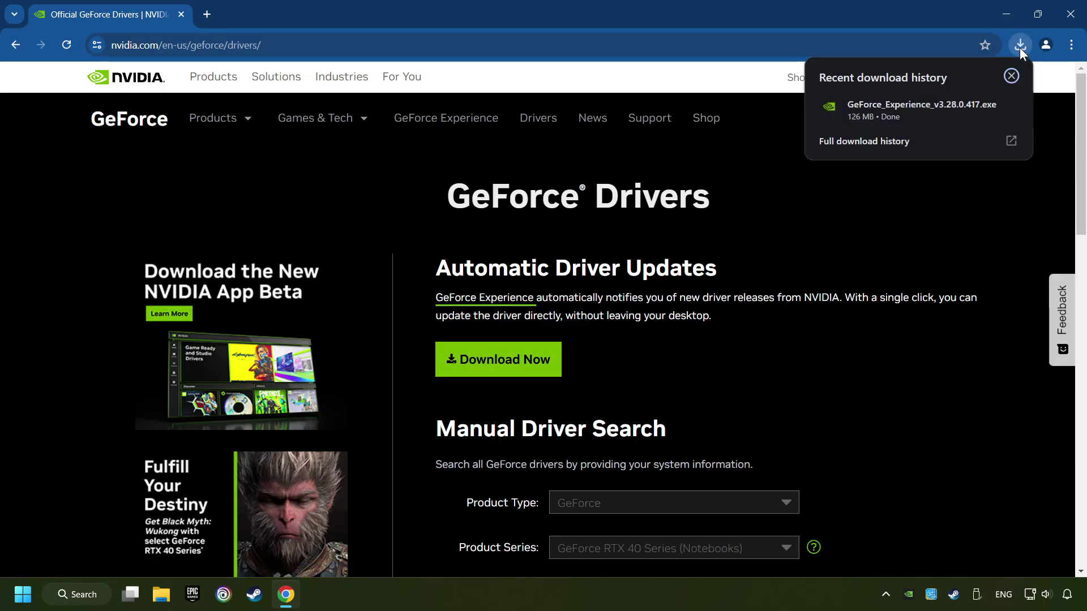
pyautogui.click(929, 107)
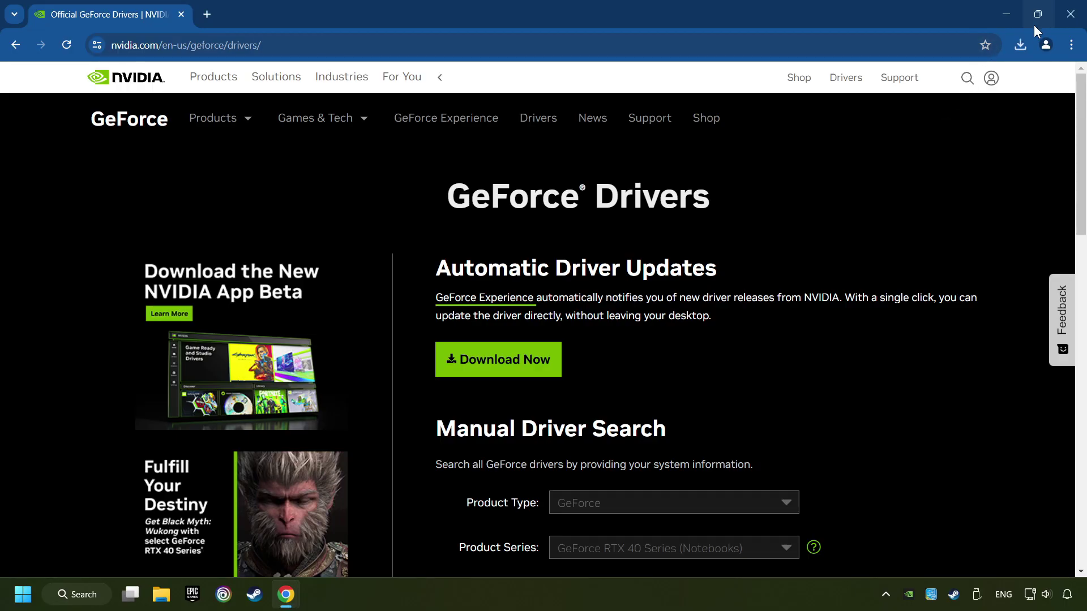
# - Close Chrome and accept the terms to install GeForce Experience 3.28.0.417
pyautogui.click(1071, 15)
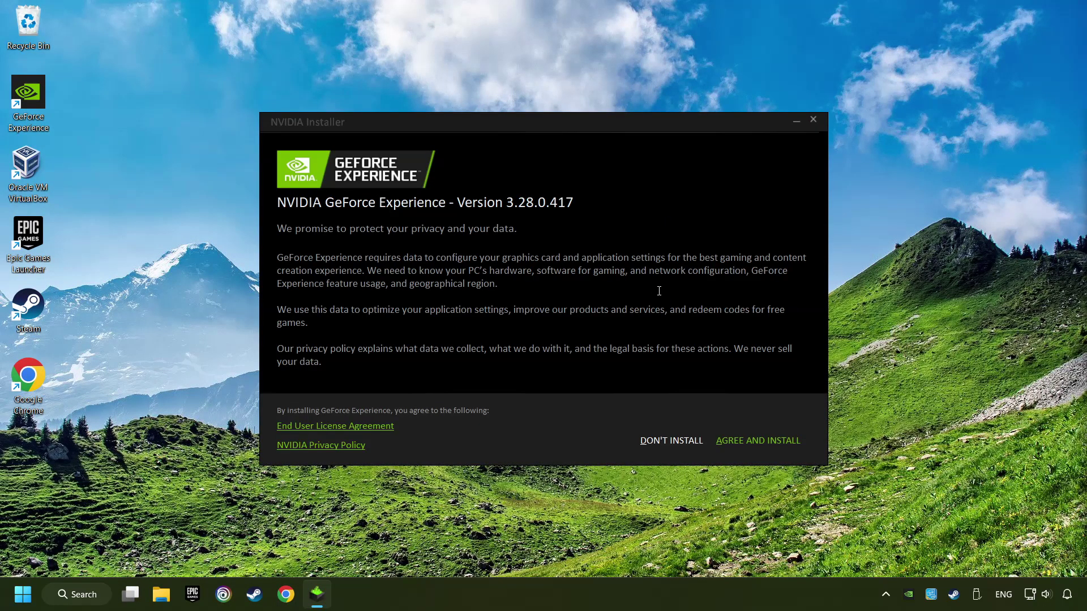
pyautogui.click(795, 452)
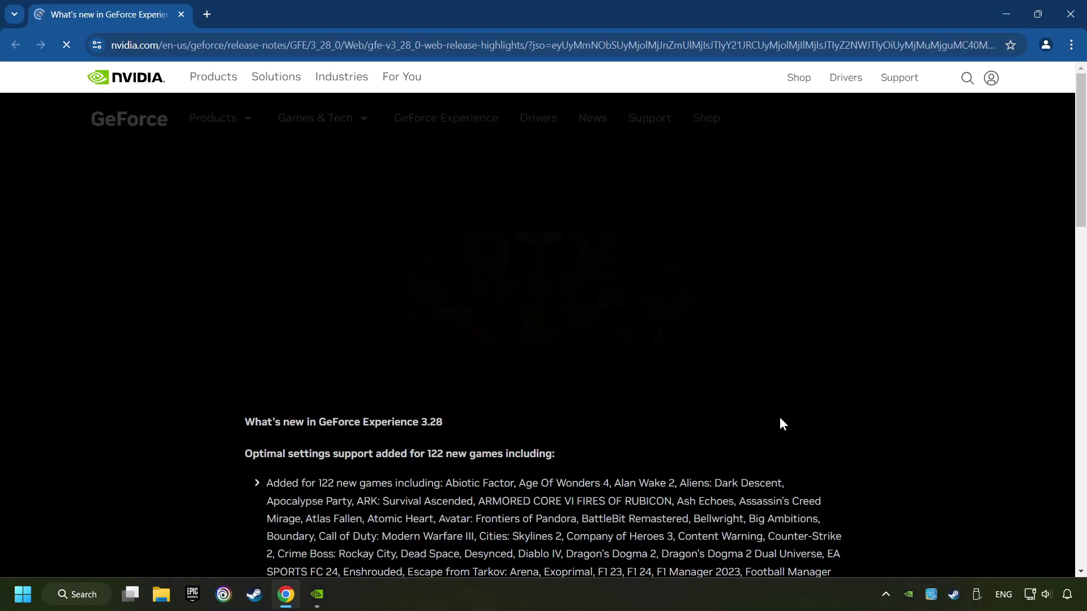
# - Close the release notes, confirm Game Ready Driver 556.12 is latest, then close GeForce Experience
pyautogui.click(1070, 14)
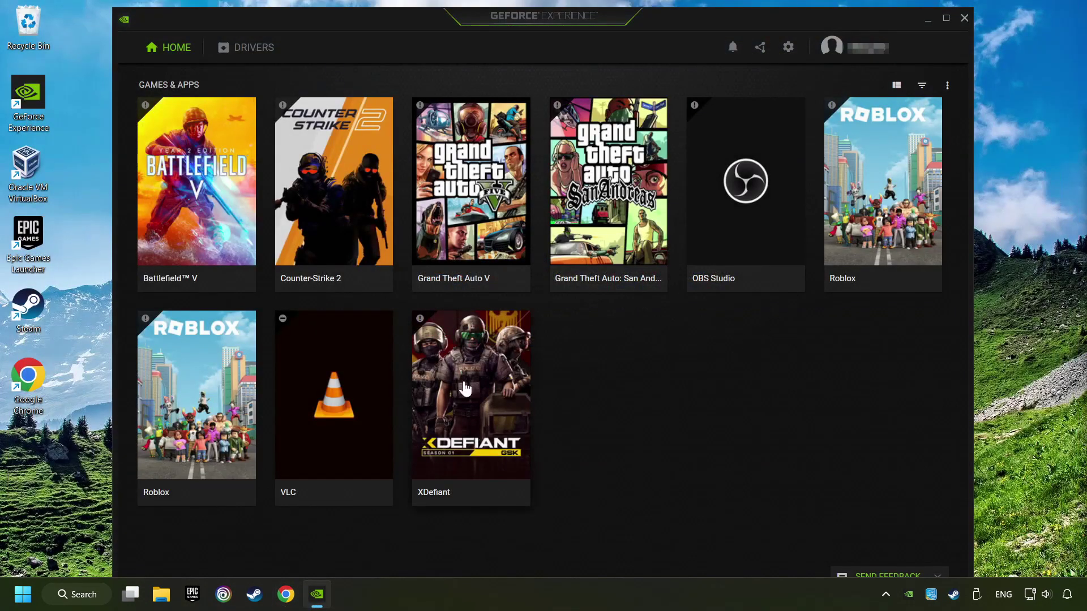
pyautogui.click(251, 56)
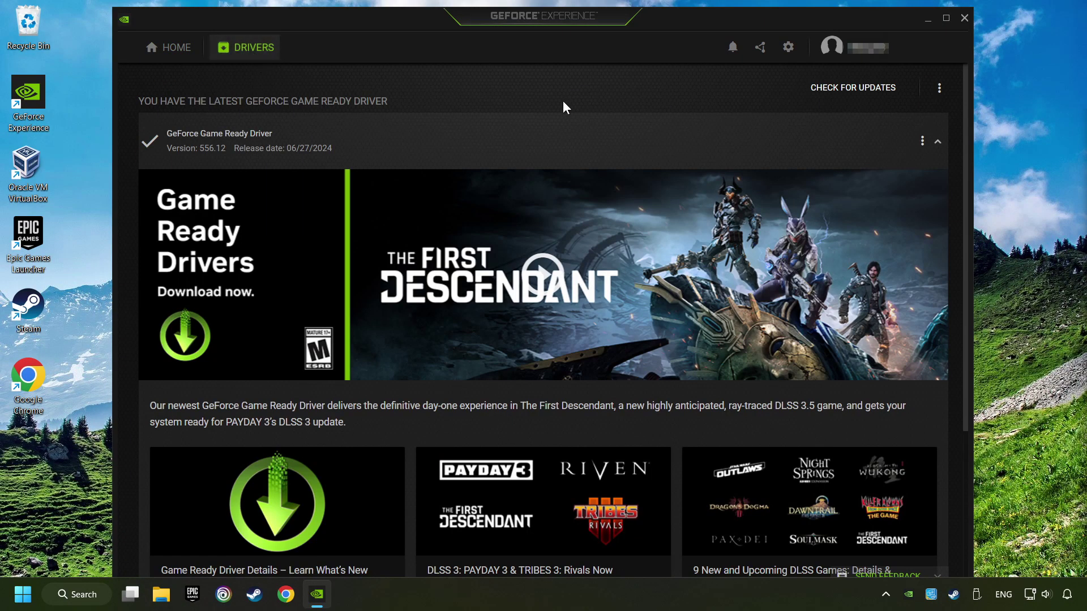
pyautogui.click(860, 97)
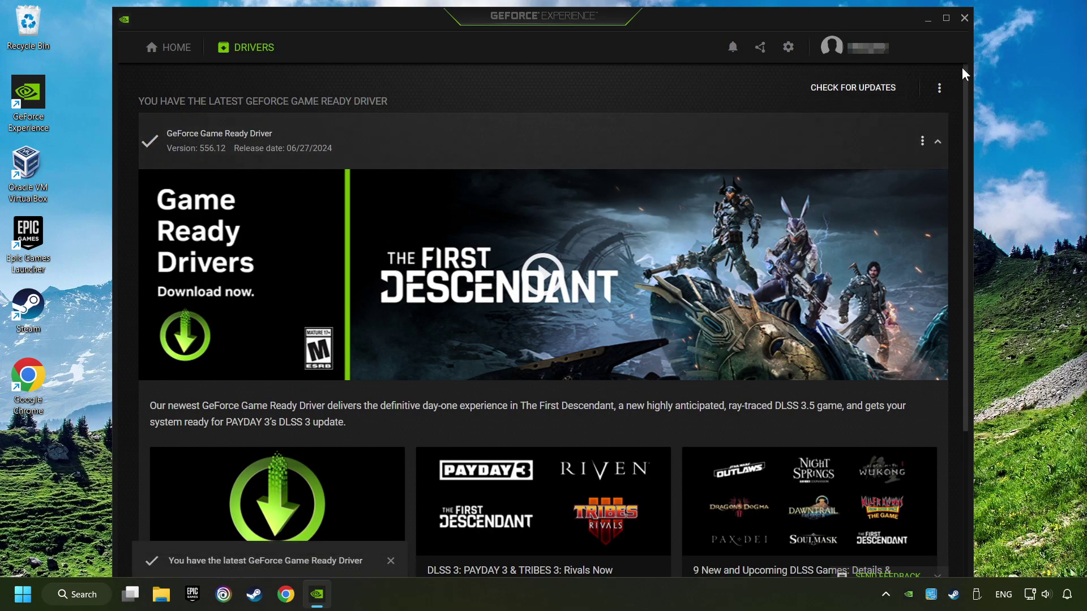
pyautogui.click(963, 17)
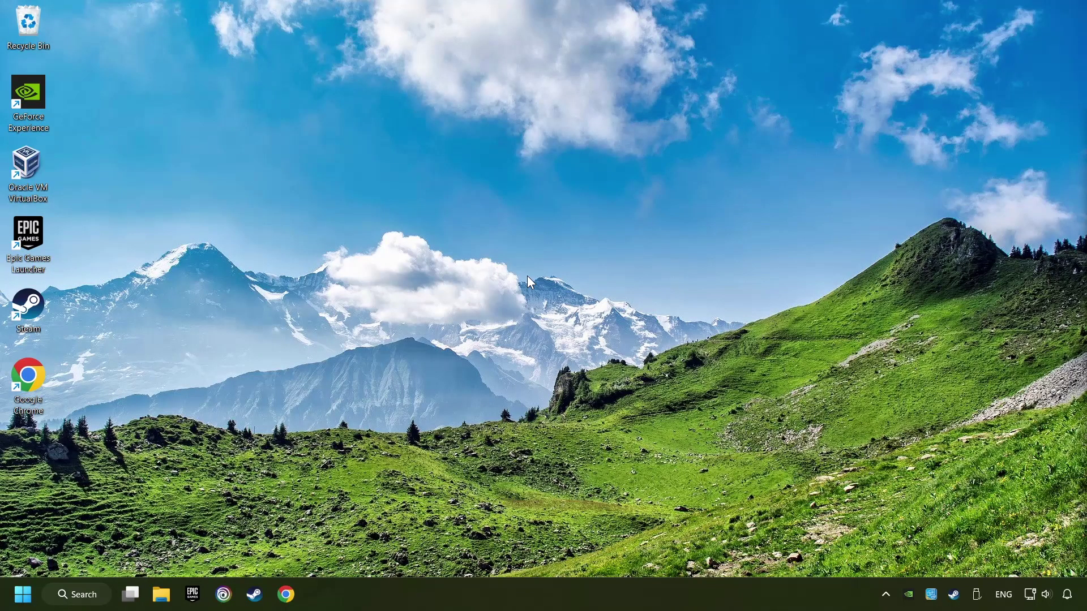
# - Search 'graphics settings' and open the System > Display > Graphics page listing GAME.exe
pyautogui.click(93, 597)
pyautogui.write('g')
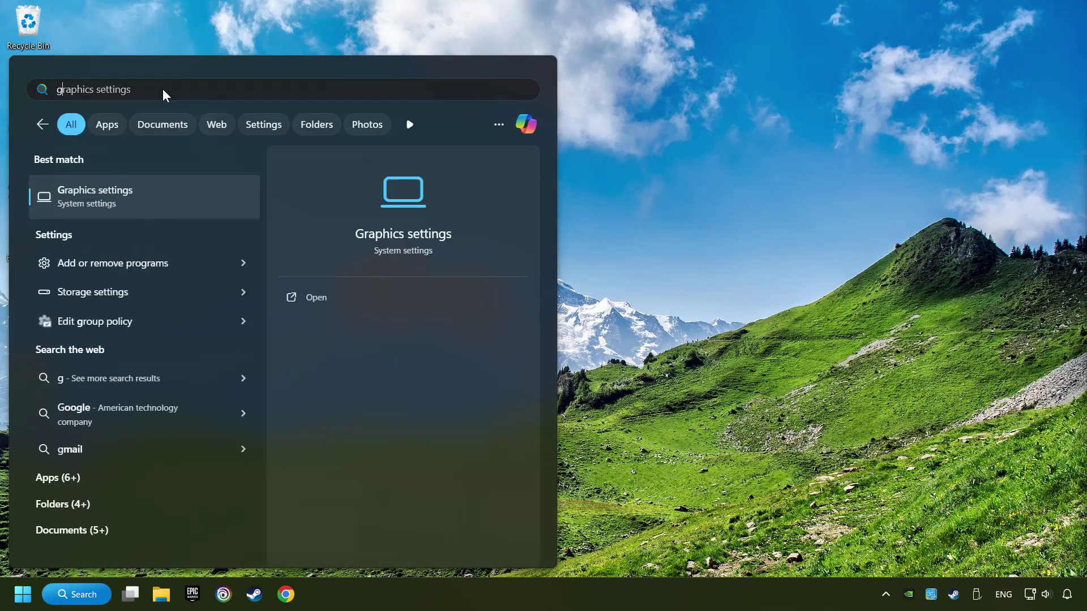
pyautogui.write('raphics settings')
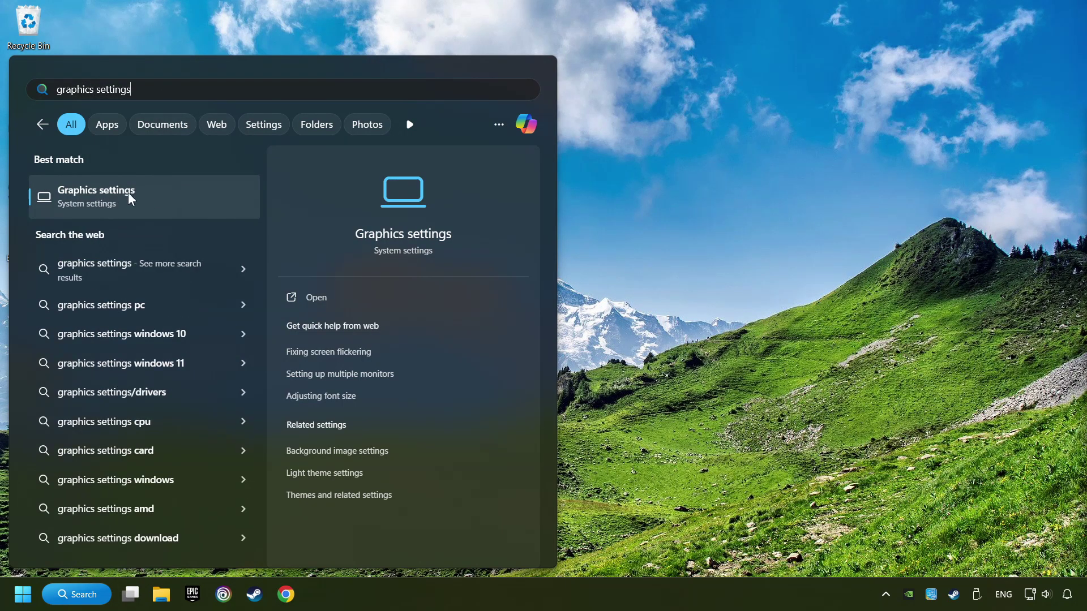
pyautogui.click(222, 197)
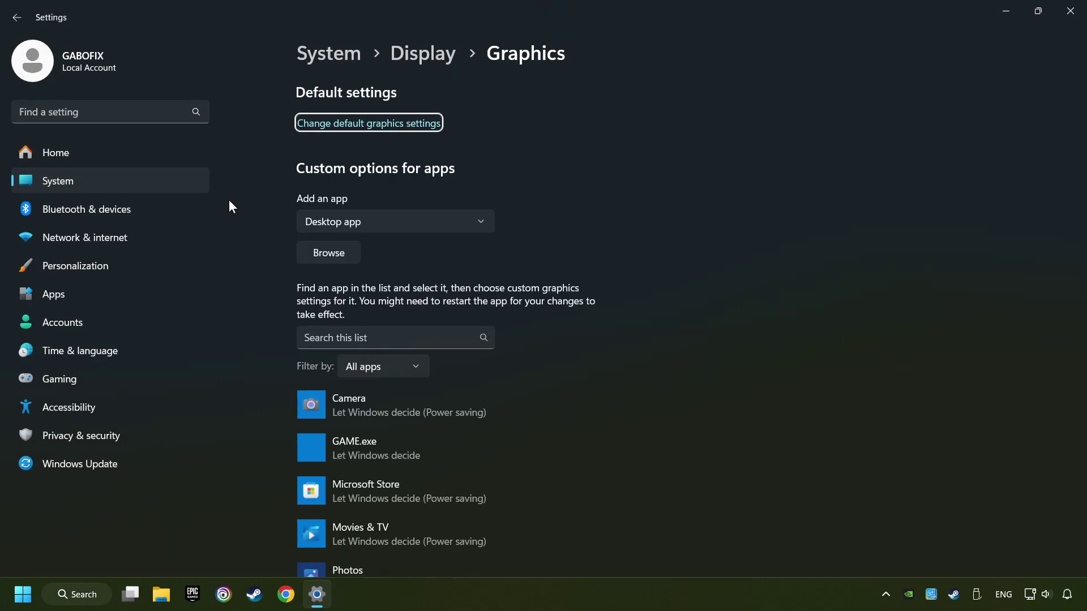
pyautogui.scroll(-2, 243, 218)
pyautogui.scroll(-2, 245, 243)
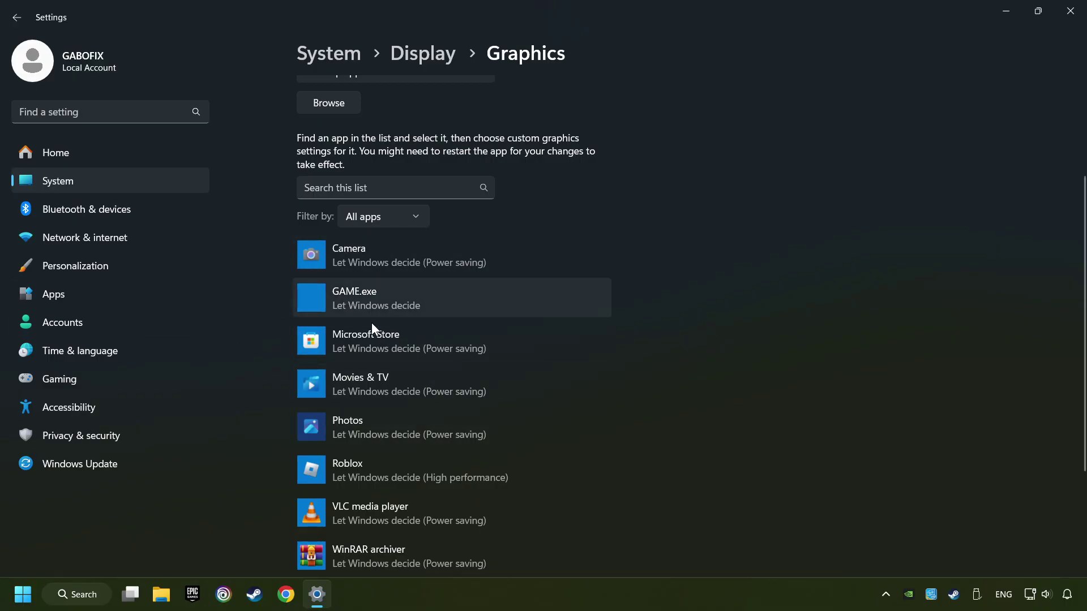
pyautogui.scroll(4, 243, 272)
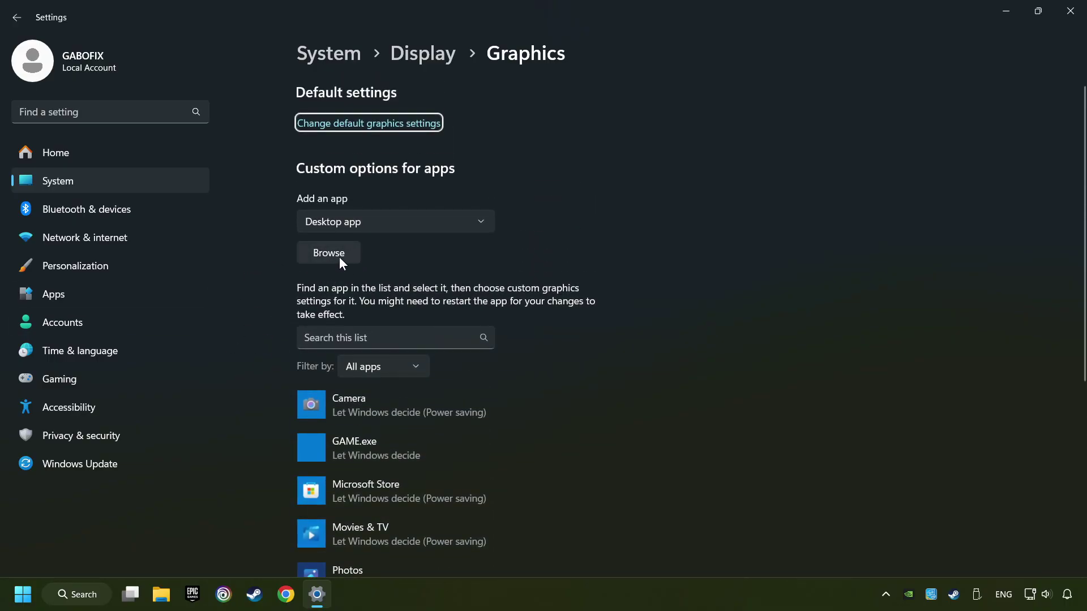
# - Save GAME.exe's graphics preference as High performance (GTX 1050 Ti) and close Settings
pyautogui.click(339, 256)
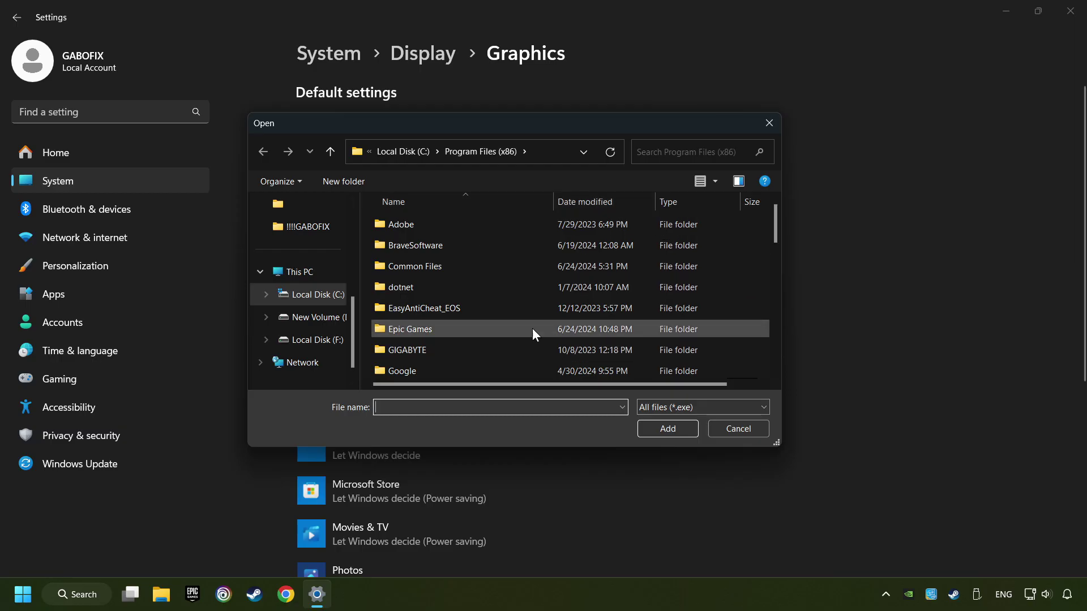
pyautogui.click(770, 125)
pyautogui.scroll(-3, 692, 228)
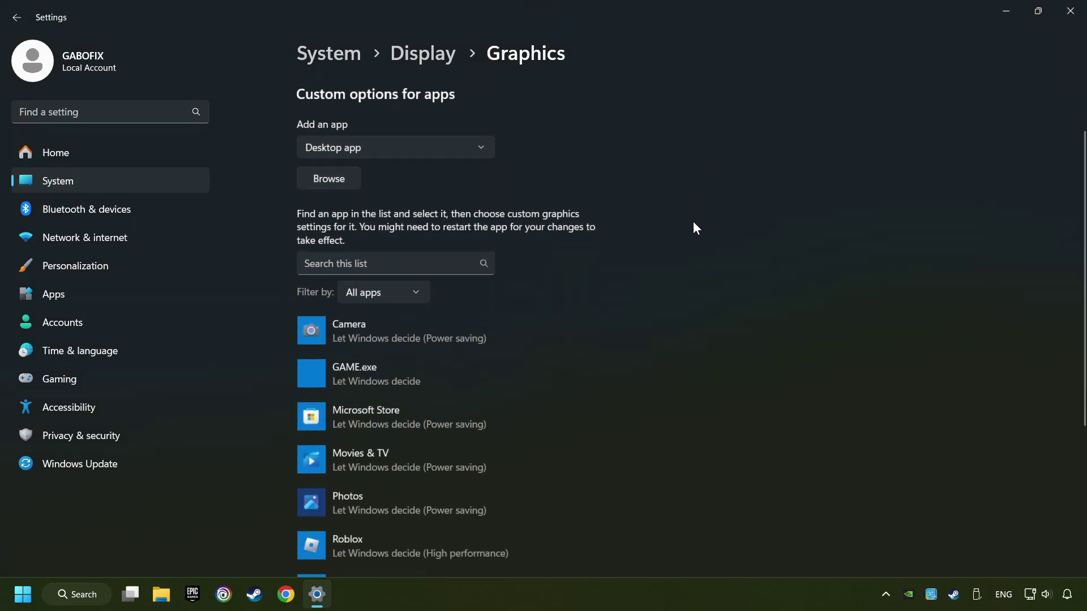
pyautogui.click(390, 308)
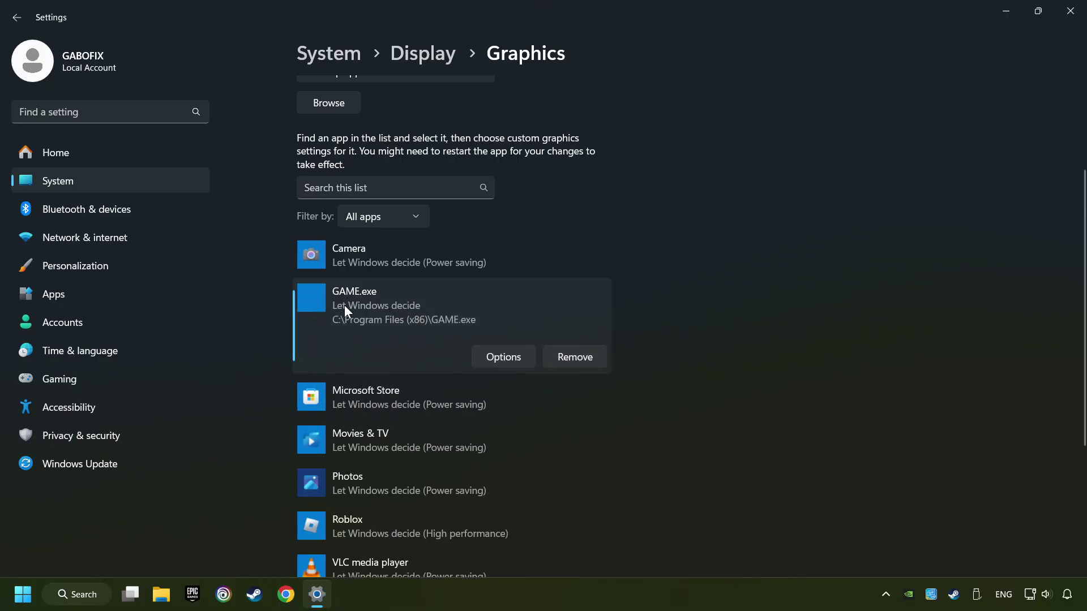
pyautogui.click(503, 356)
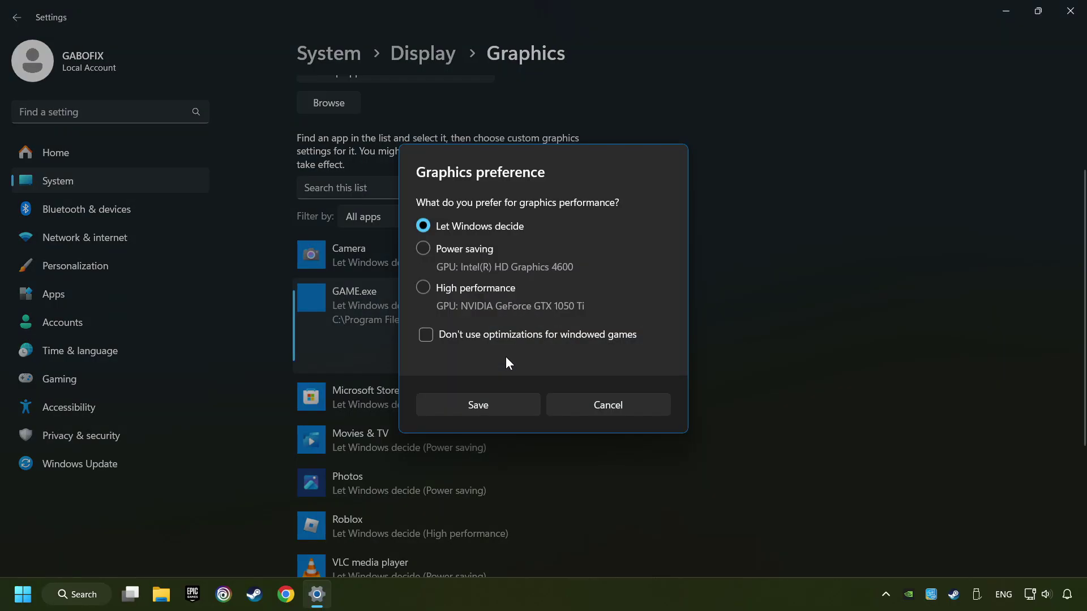
pyautogui.click(419, 287)
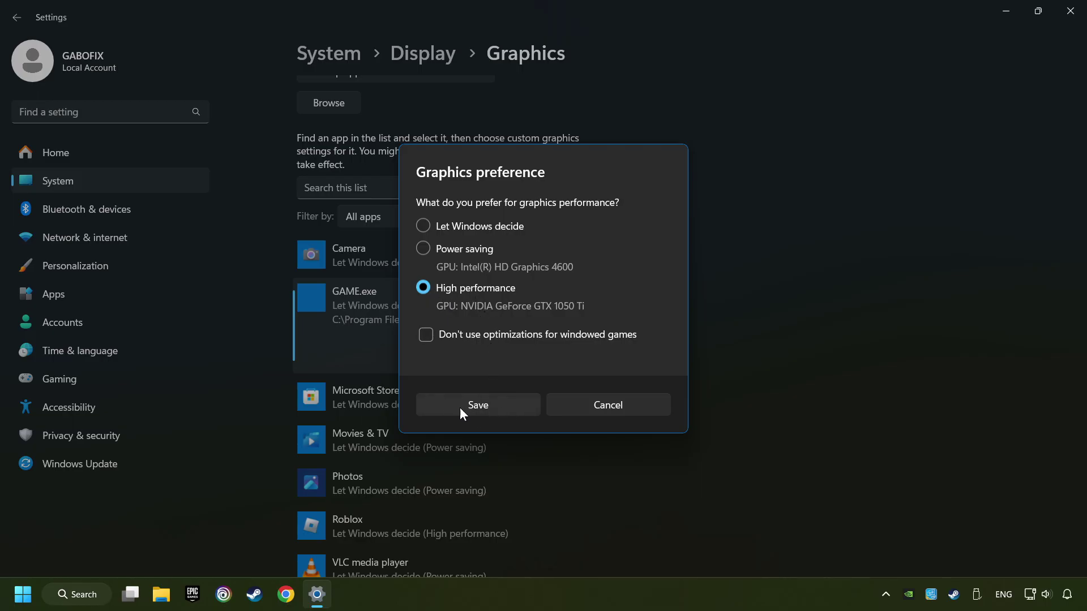
pyautogui.click(498, 406)
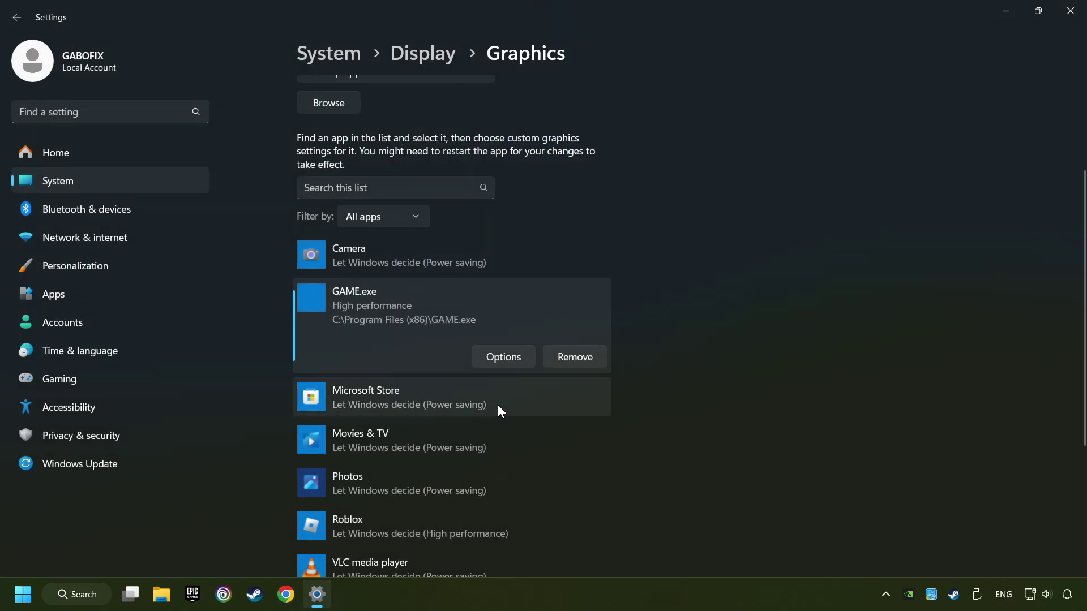
pyautogui.click(1071, 14)
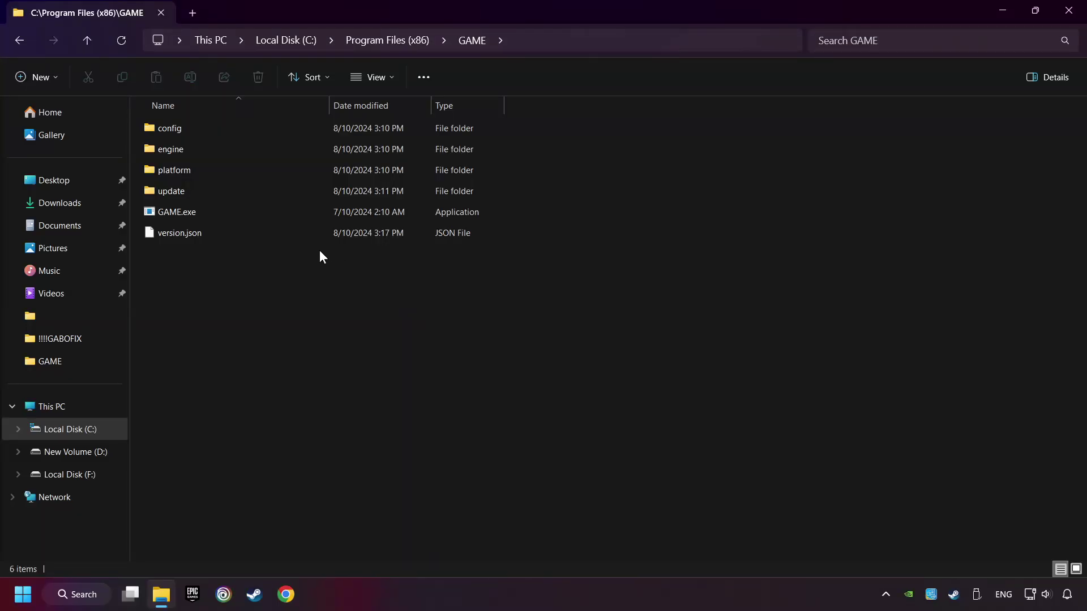
# - Open GAME.exe's Properties on the Compatibility tab
pyautogui.click(211, 212)
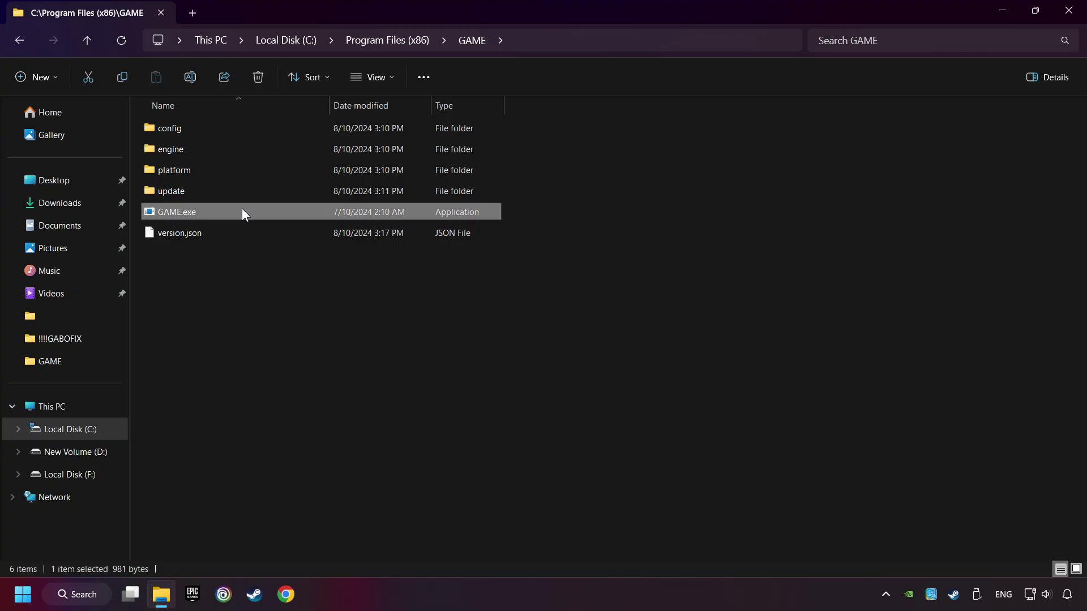
pyautogui.rightClick(242, 210)
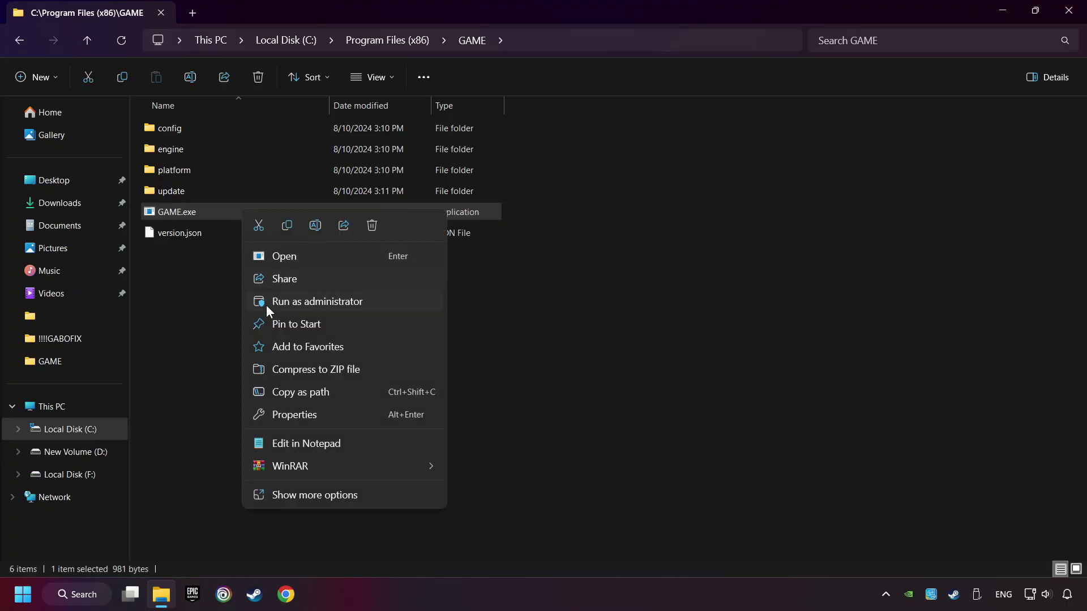
pyautogui.click(347, 417)
pyautogui.moveTo(365, 196); pyautogui.dragTo(494, 131)
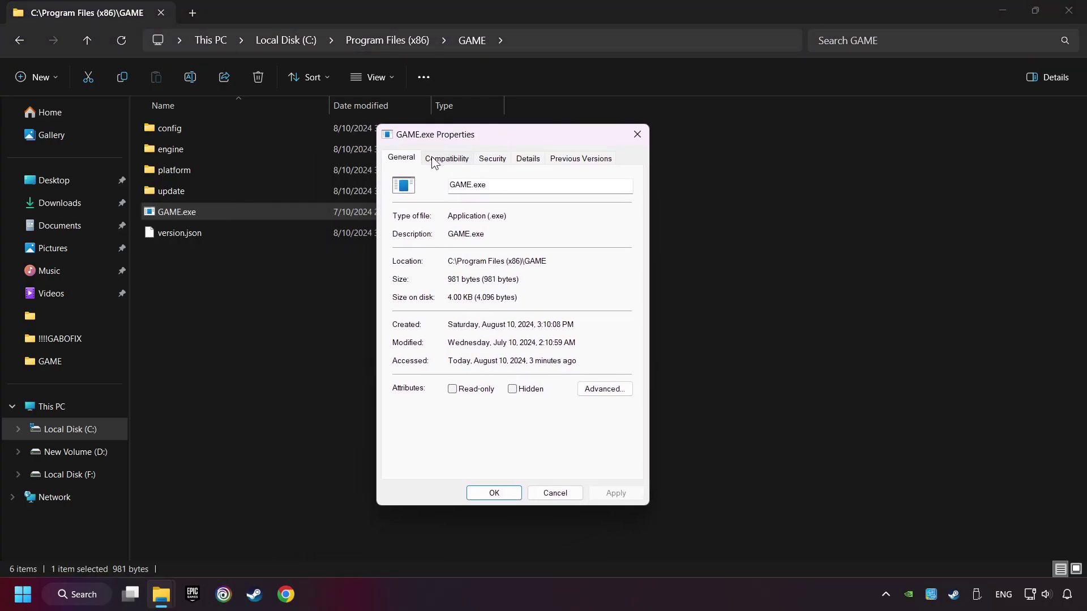
pyautogui.click(453, 162)
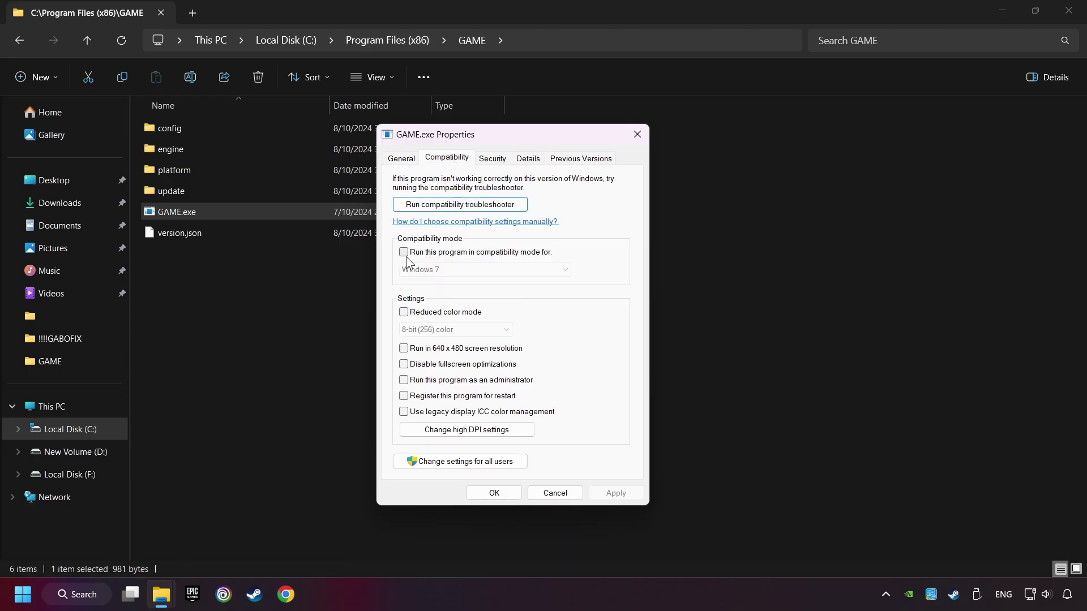
# - Enable Windows 8 compatibility mode, disable fullscreen optimizations, run as administrator, and apply
pyautogui.click(433, 255)
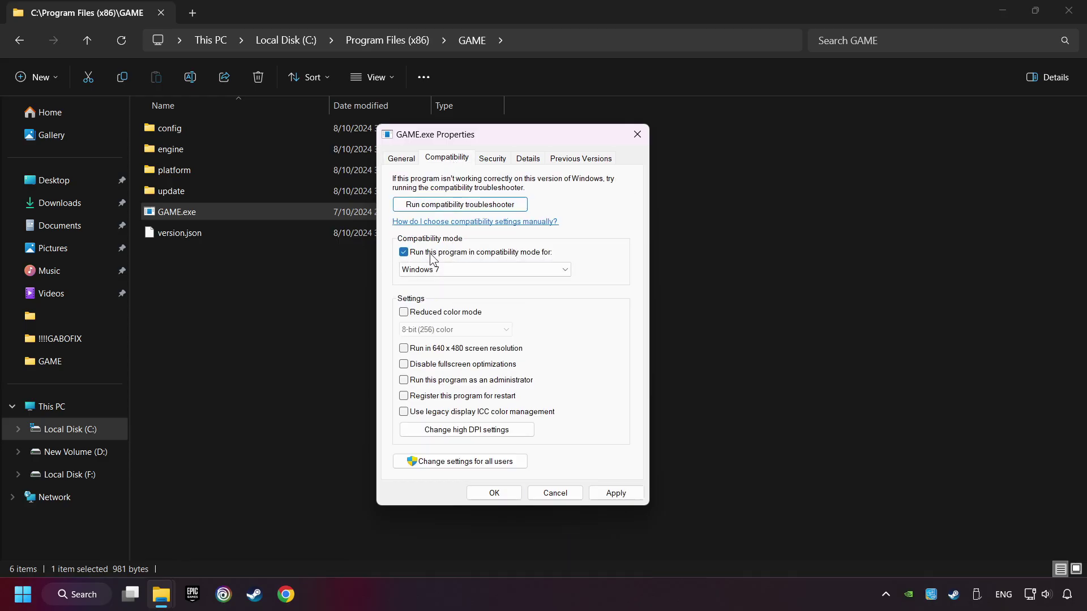
pyautogui.click(453, 271)
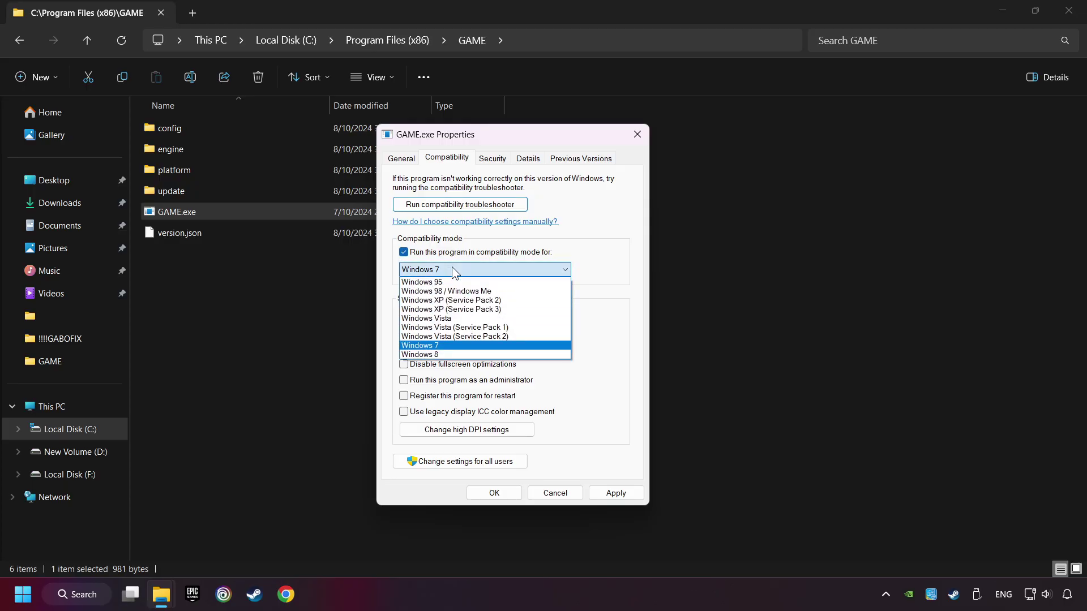
pyautogui.click(482, 355)
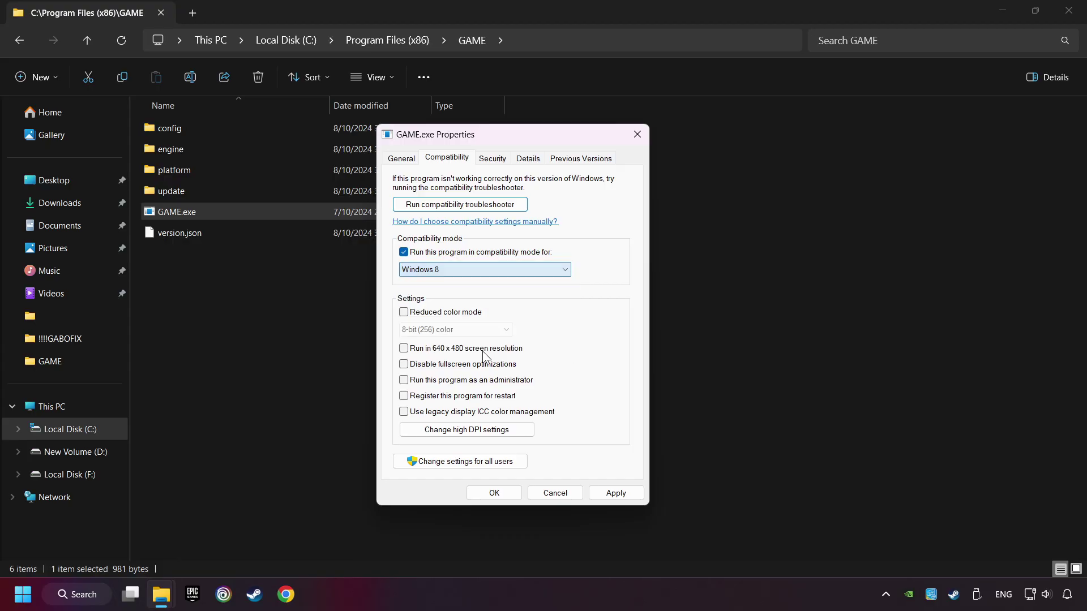
pyautogui.click(420, 369)
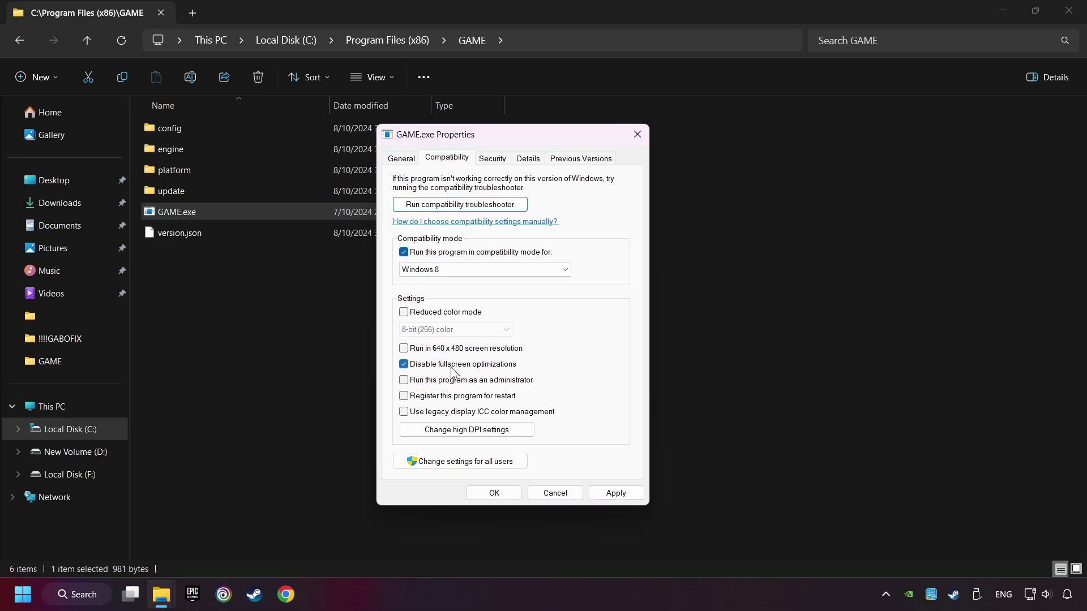
pyautogui.click(405, 382)
pyautogui.click(615, 493)
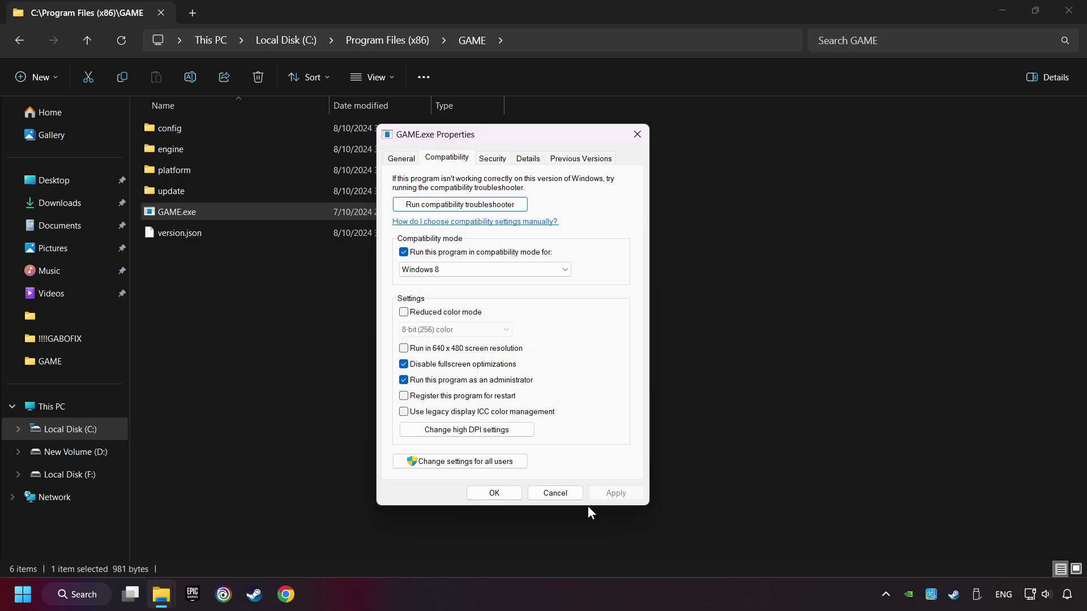
pyautogui.click(493, 497)
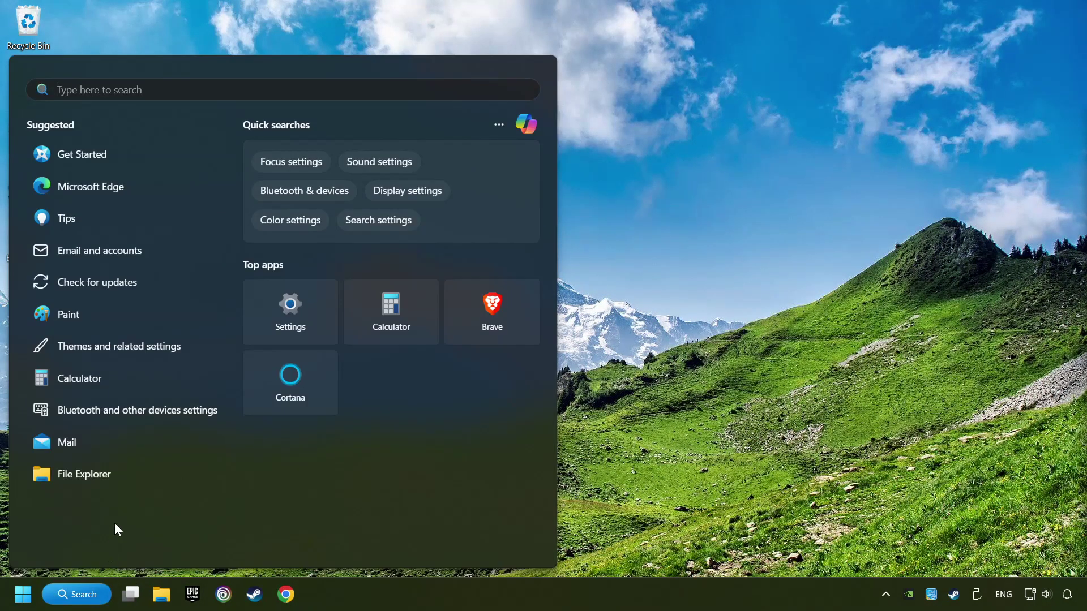
# - Search 'updates', open Windows Update, and check for updates until it reports up to date
pyautogui.write('updat')
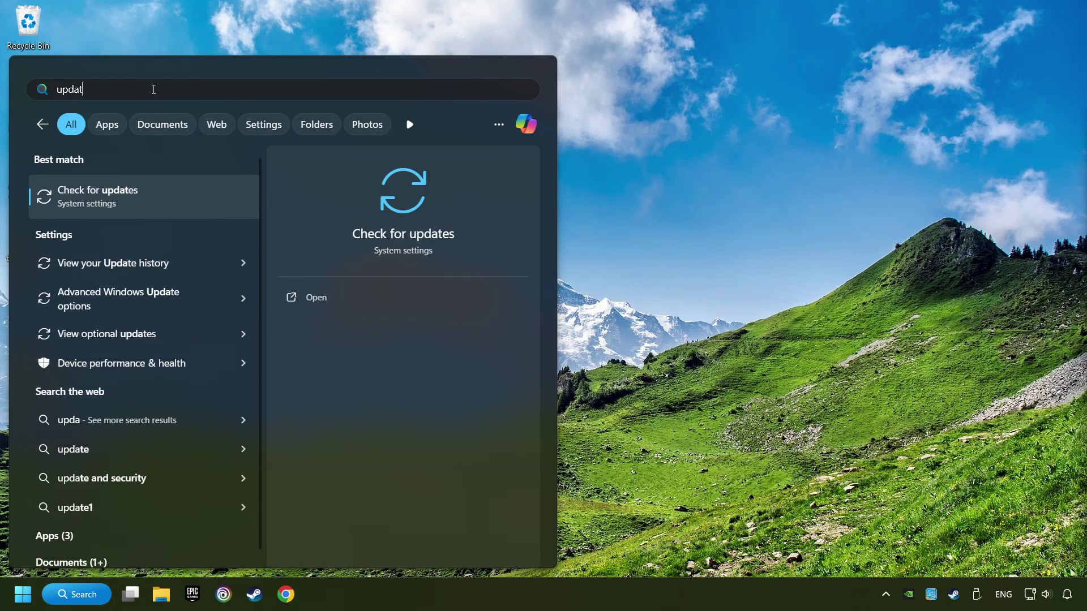
pyautogui.write('es')
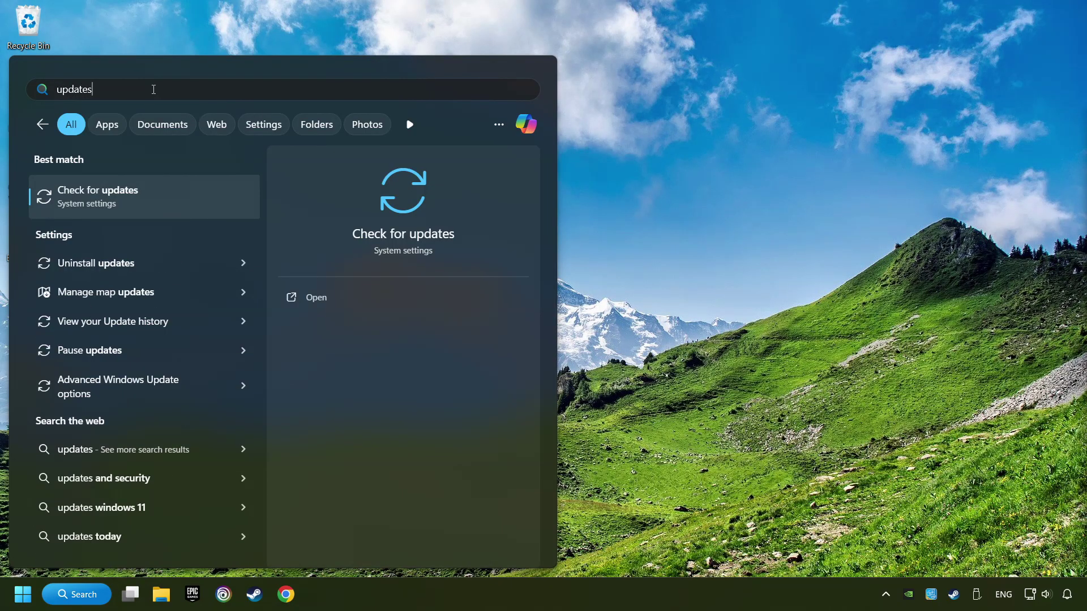
pyautogui.click(203, 198)
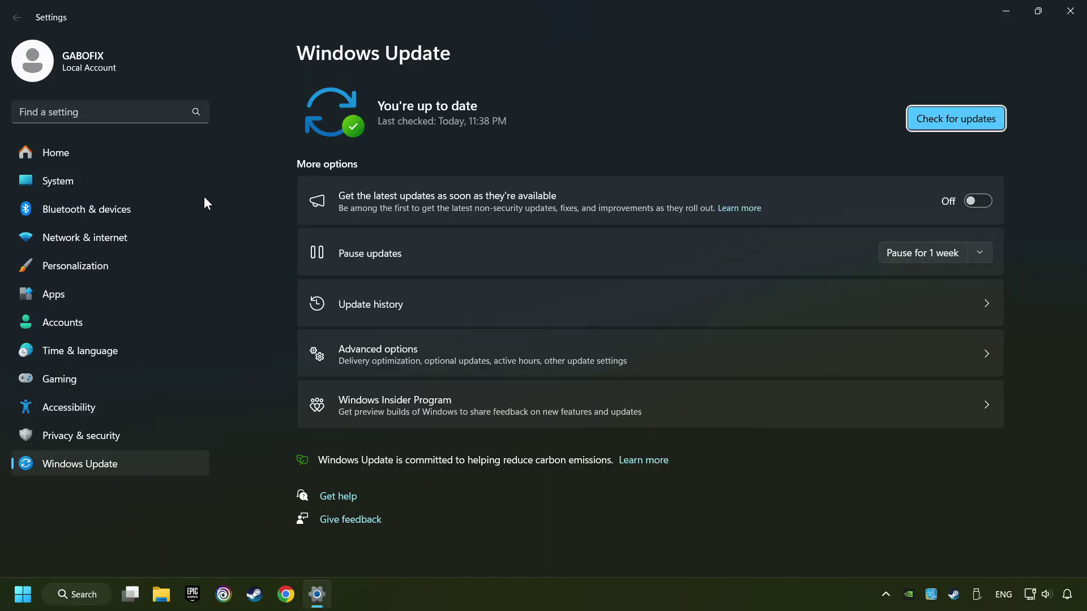
pyautogui.click(966, 123)
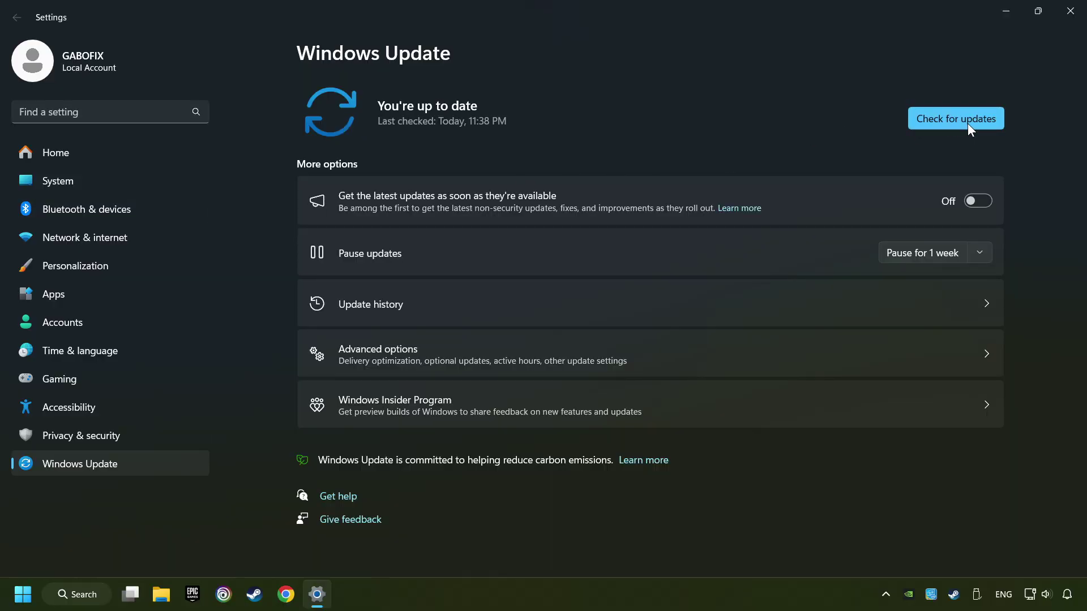